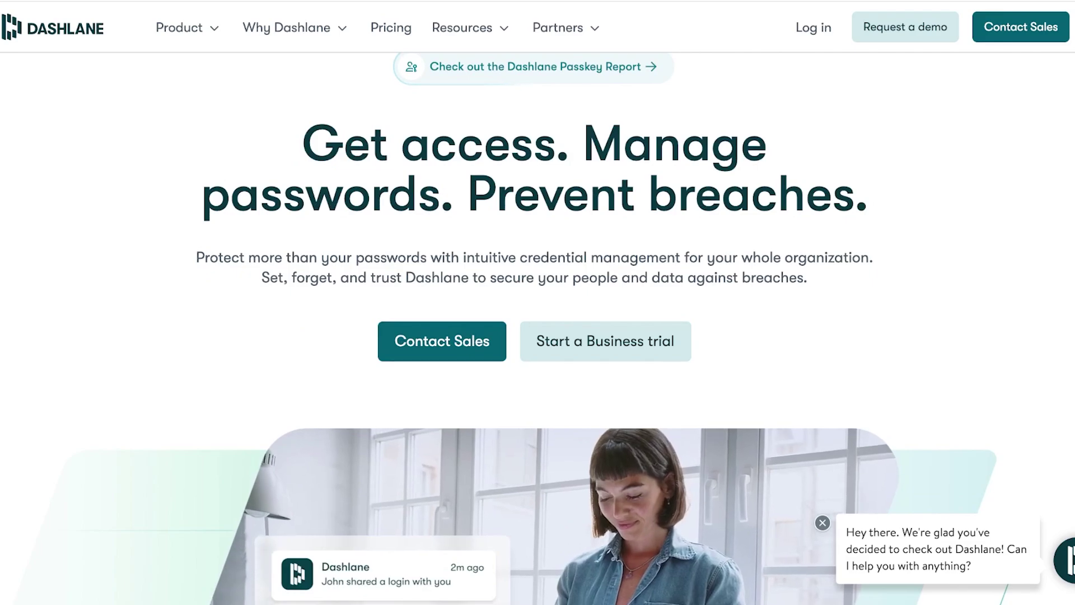
Scroll through the Dashlane website to look over its features.
scroll(538, 325, down, 10)
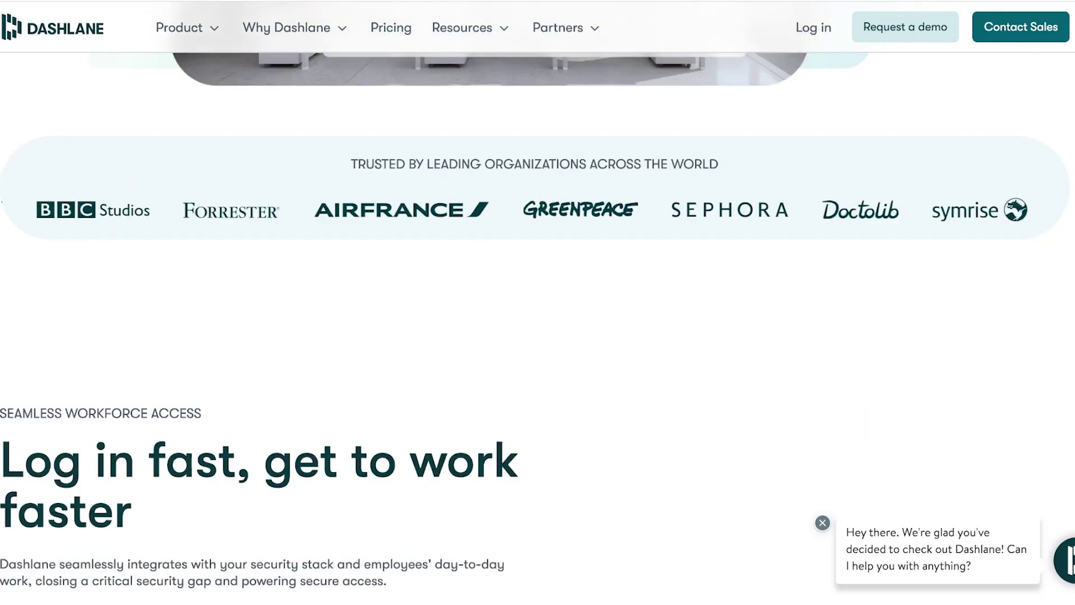
scroll(537, 325, down, 2)
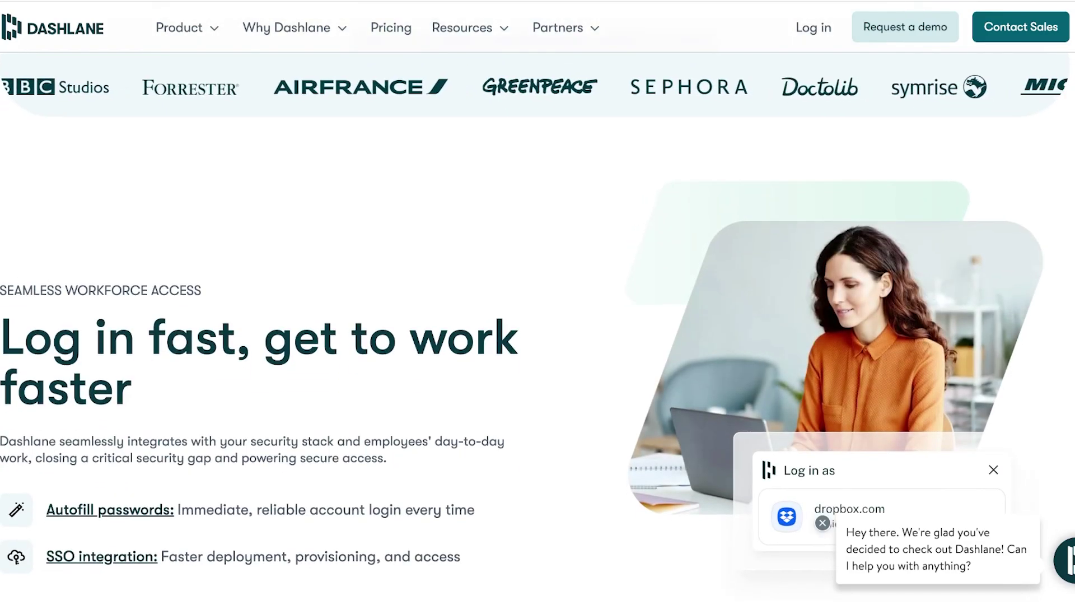
scroll(537, 303, down, 1)
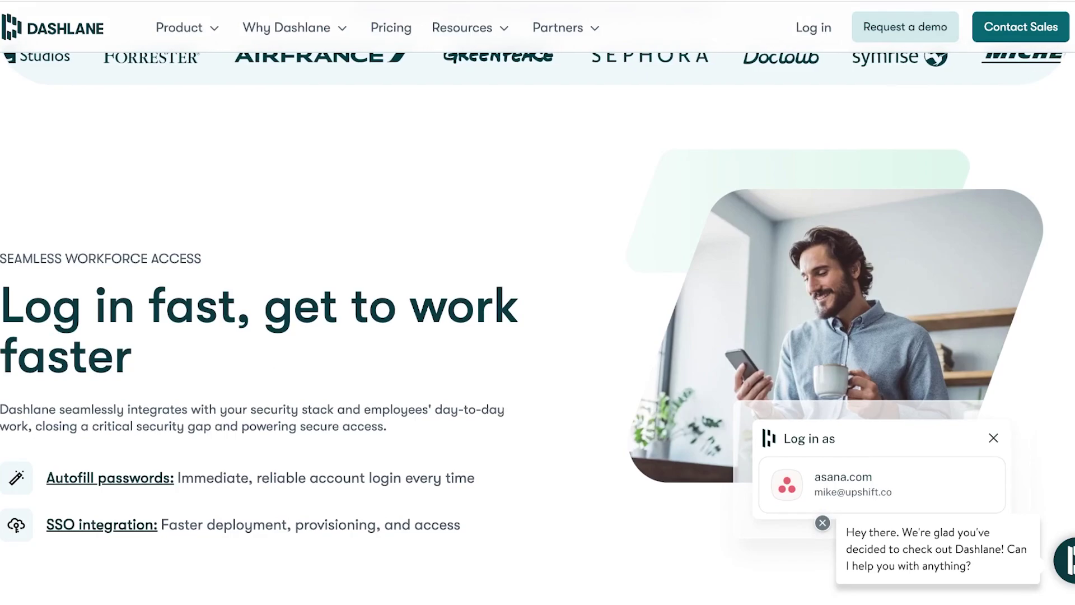
scroll(537, 302, down, 4)
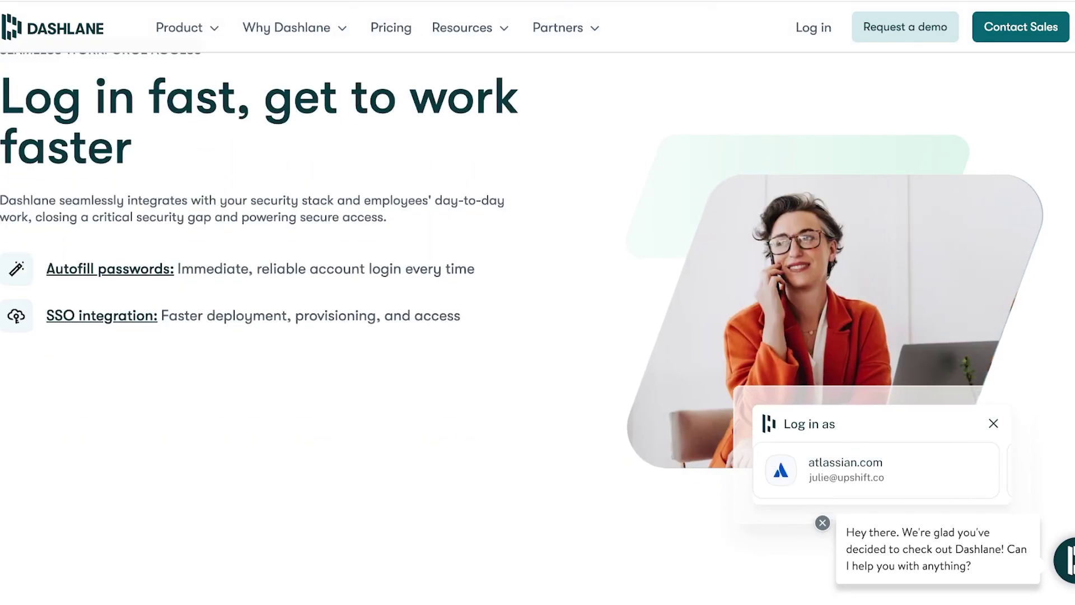
scroll(258, 303, down, 3)
scroll(258, 303, up, 1)
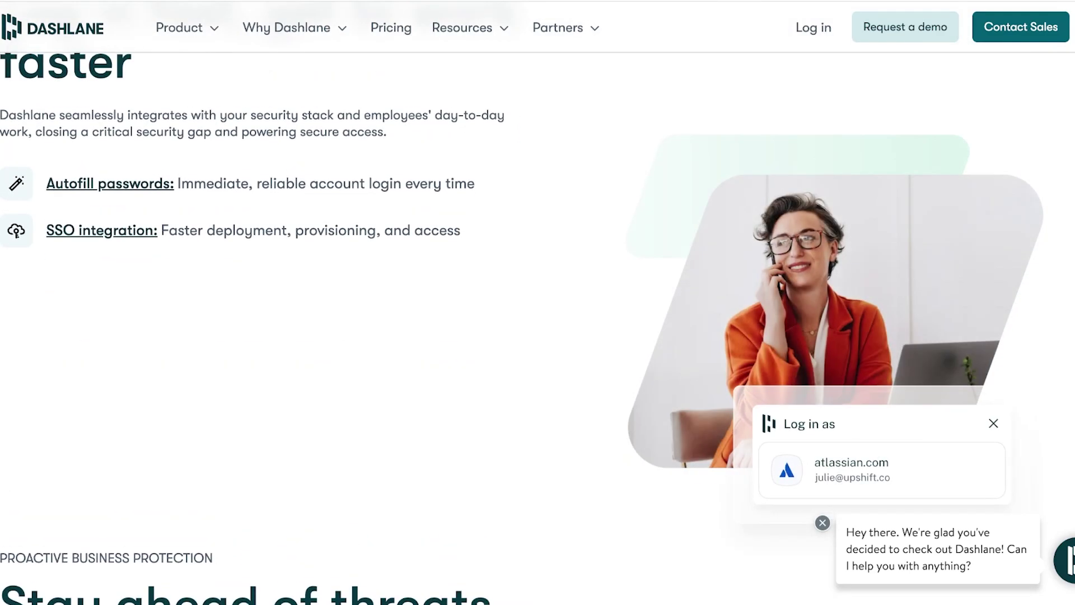
scroll(257, 302, down, 5)
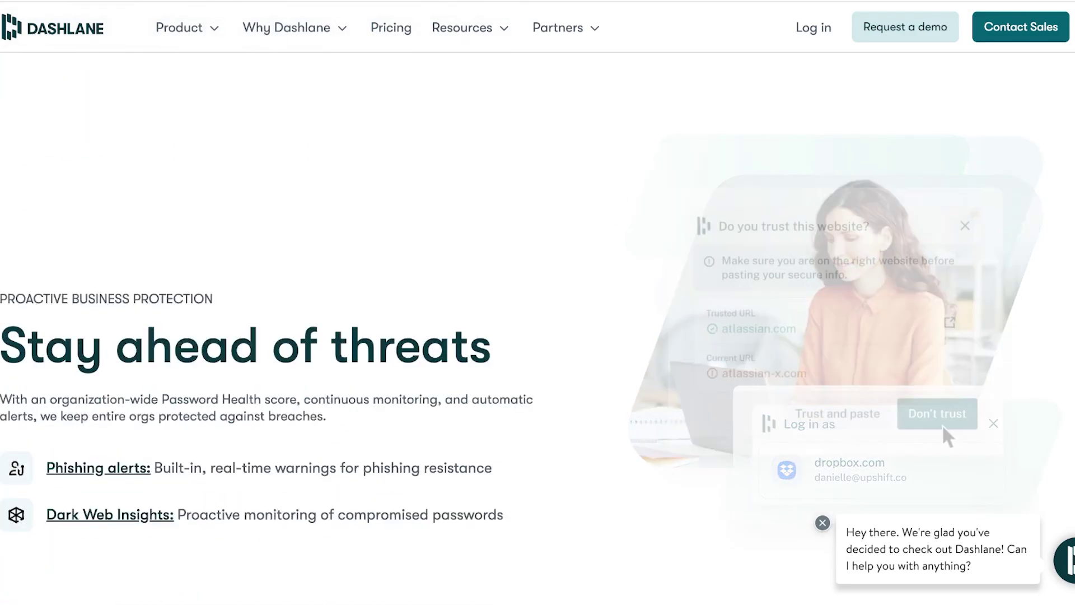
scroll(258, 302, down, 2)
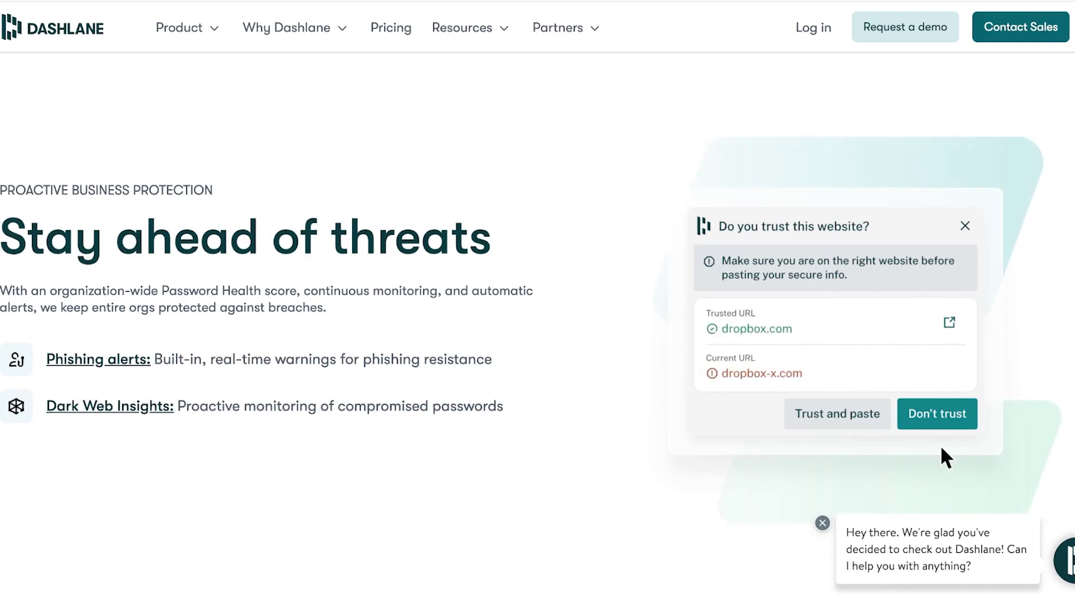
scroll(257, 303, down, 3)
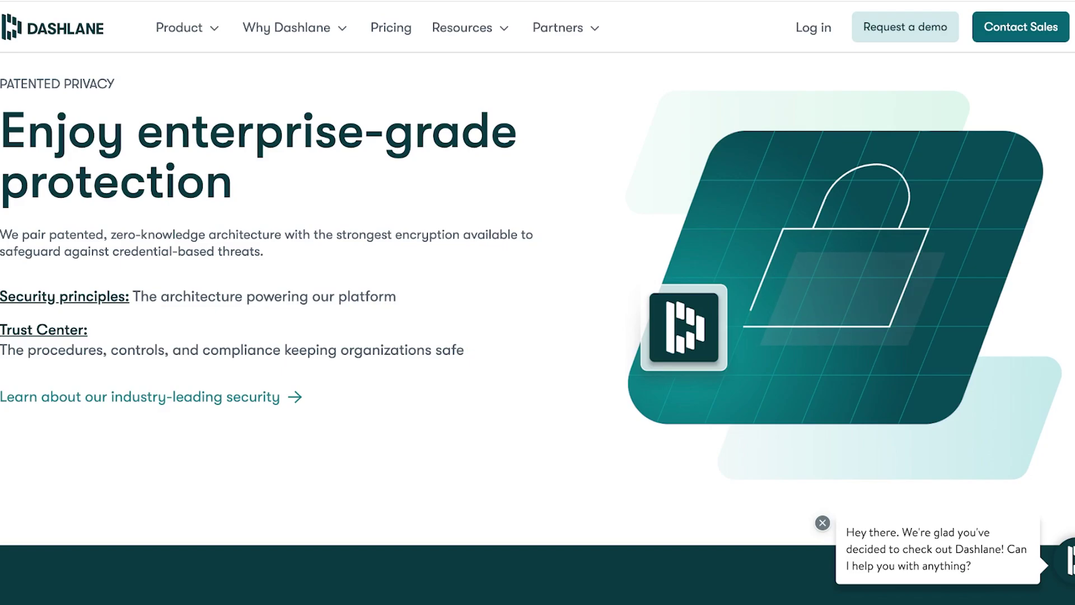
scroll(538, 302, down, 15)
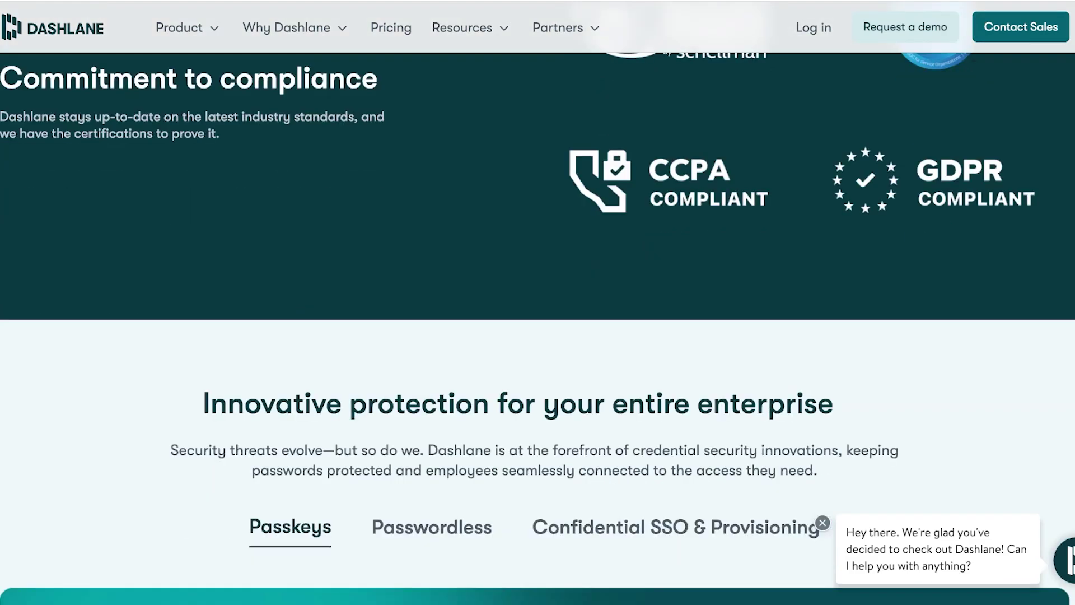
scroll(538, 302, down, 10)
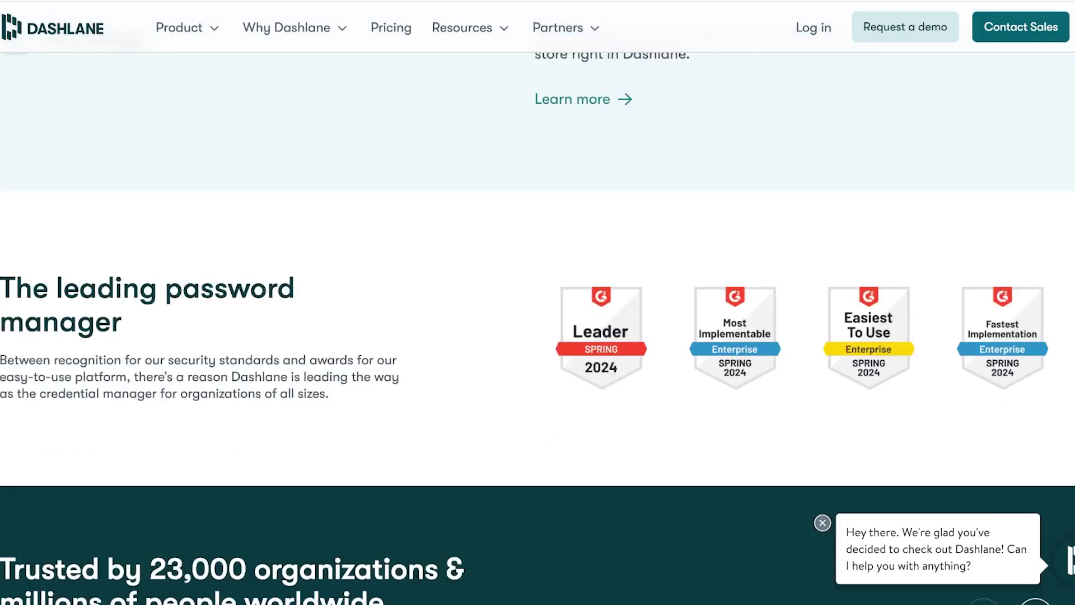
scroll(538, 302, up, 12)
scroll(537, 302, up, 20)
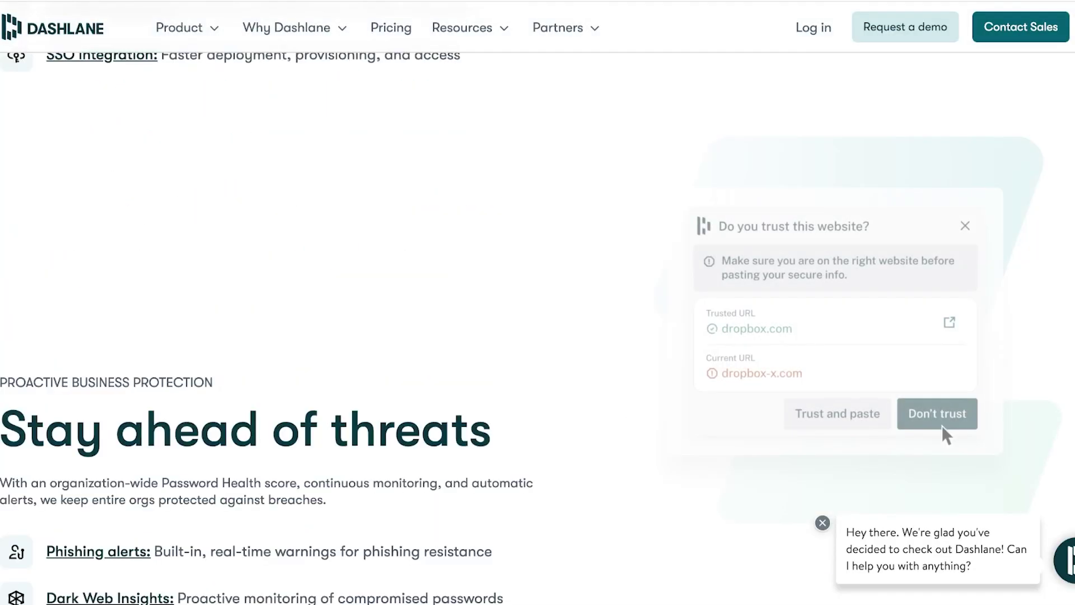
scroll(537, 302, up, 2)
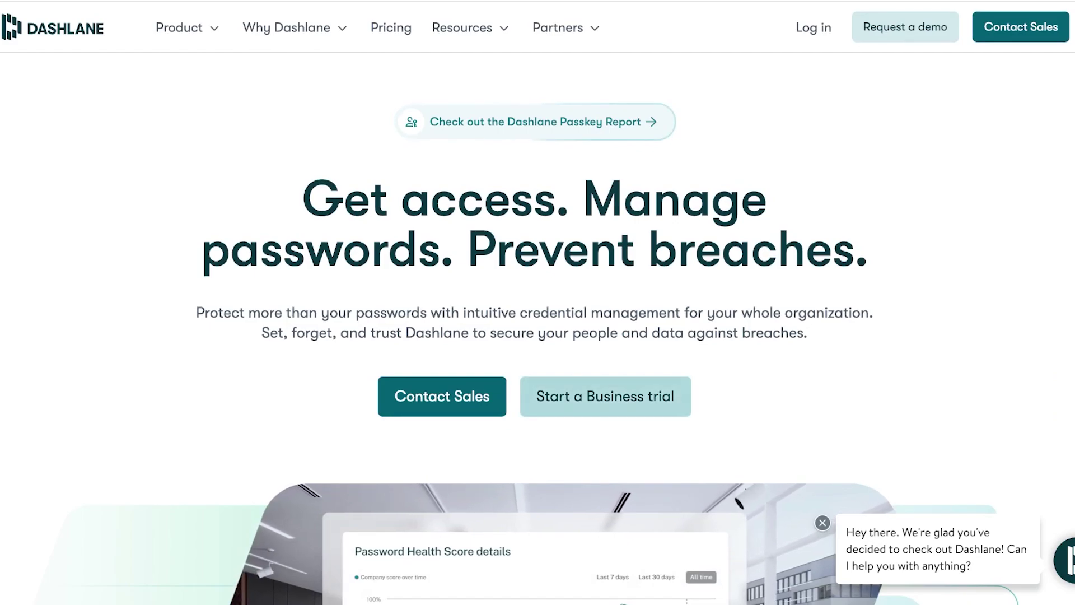
Show Dashlane's Personal plans (Free, Premium, Friends & Family) on the pricing page and compare them.
click(605, 396)
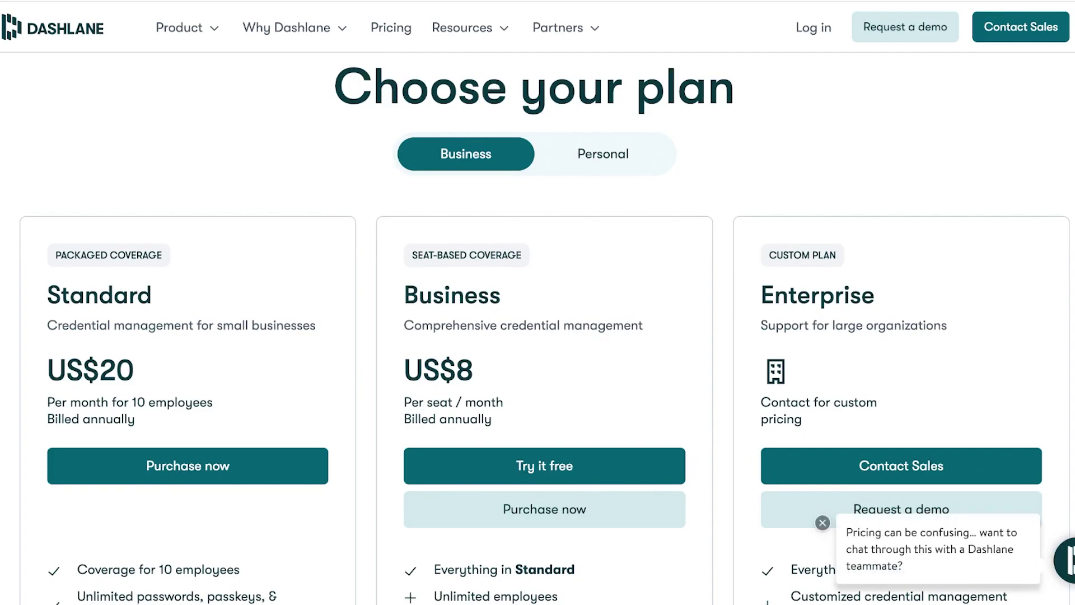
click(603, 153)
scroll(537, 337, down, 3)
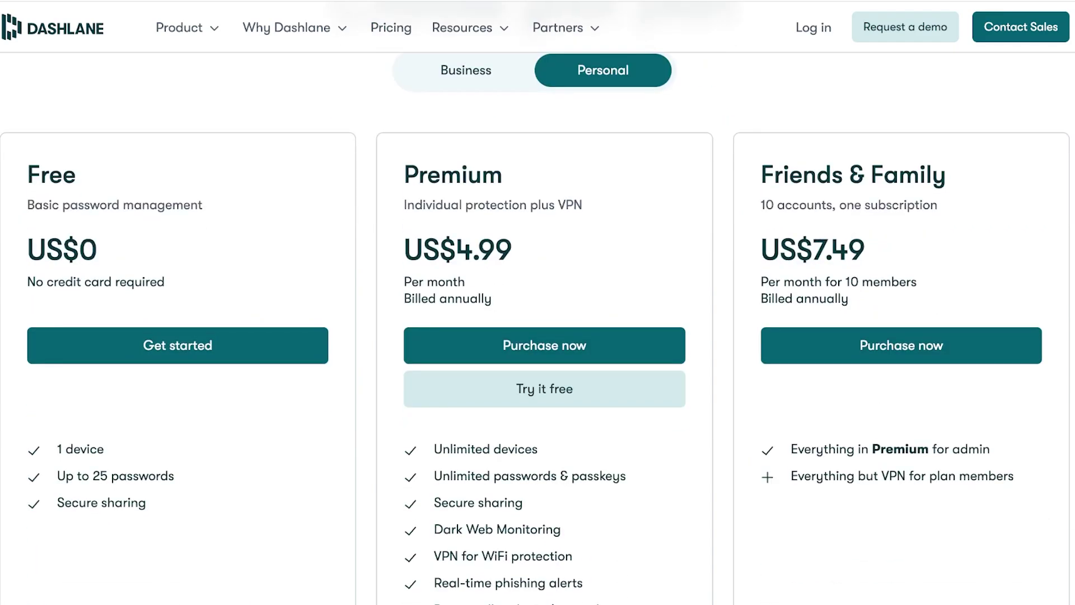
scroll(537, 336, up, 2)
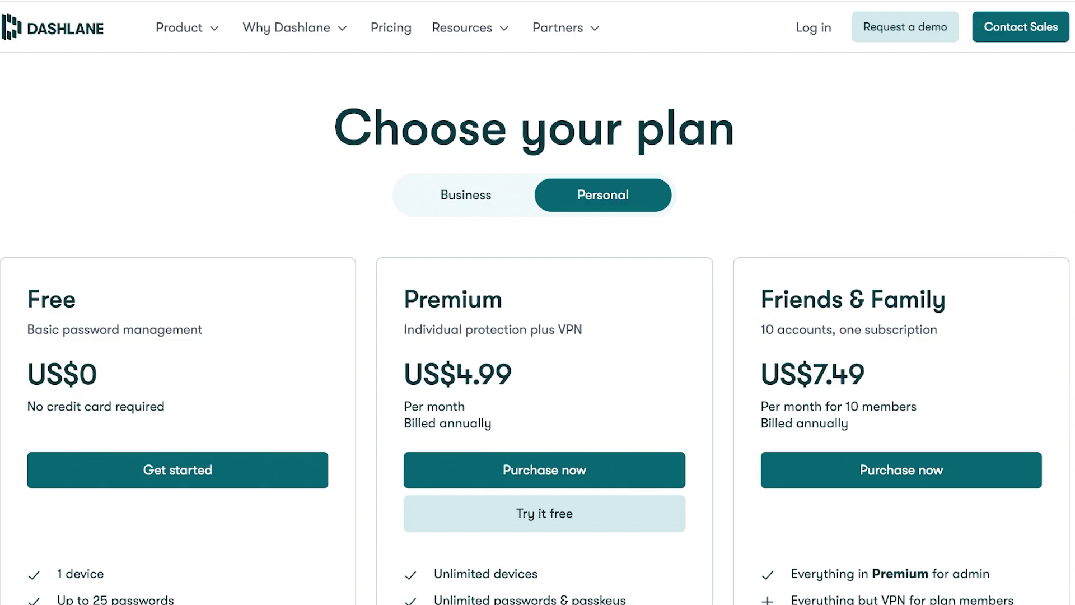
scroll(902, 326, down, 3)
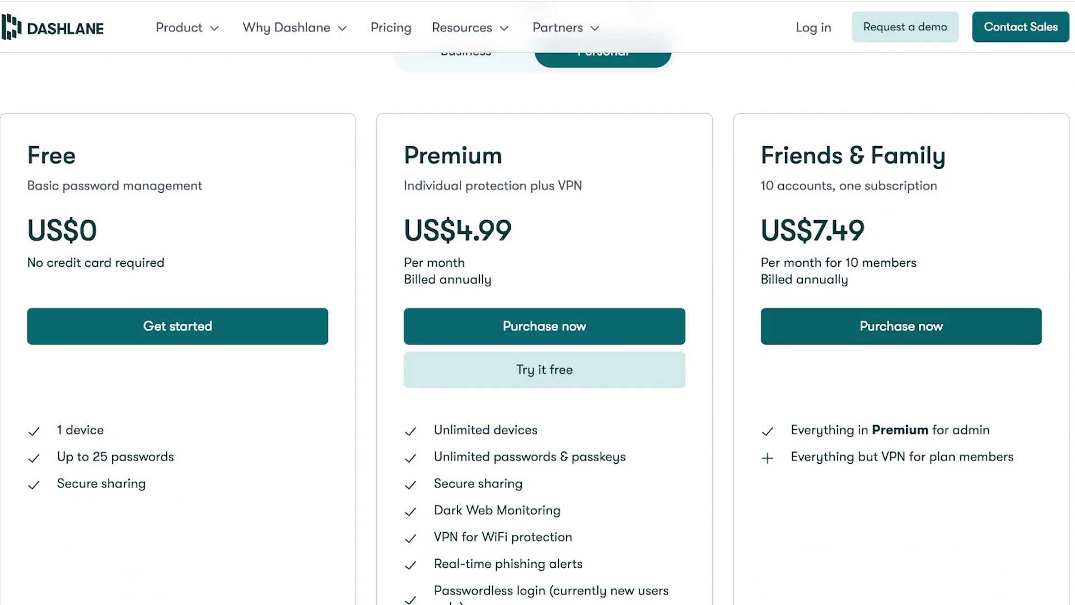
scroll(538, 325, up, 2)
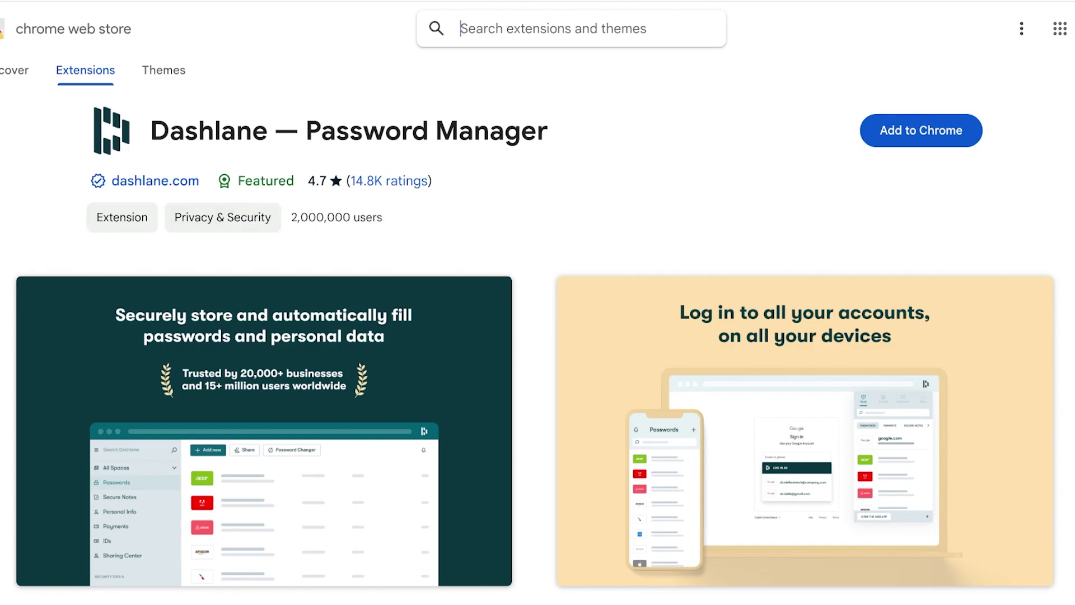
Add the Dashlane — Password Manager extension to Chrome from its Web Store listing.
click(922, 131)
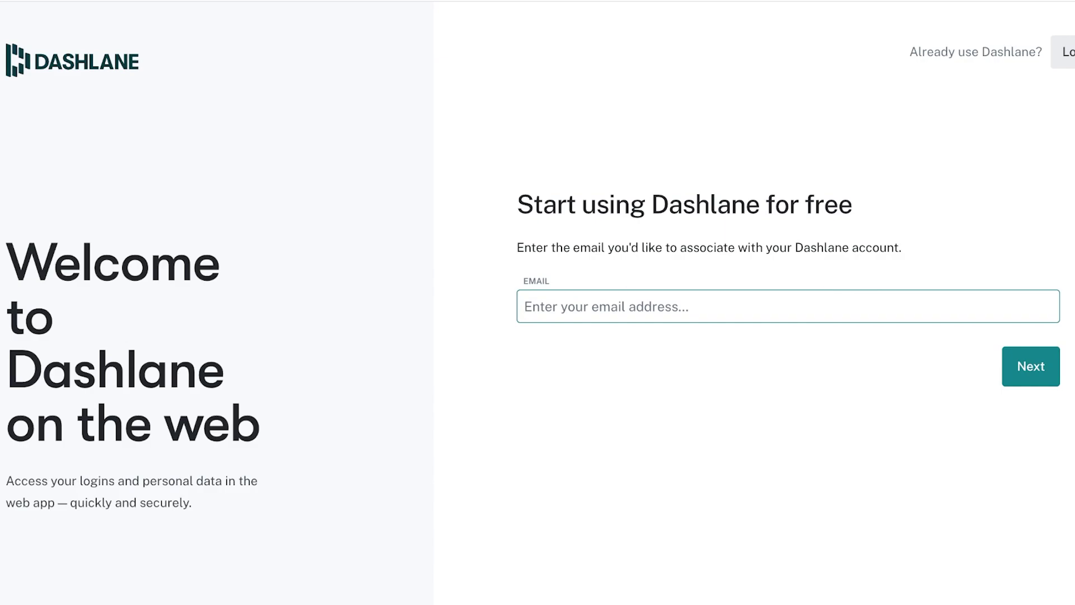
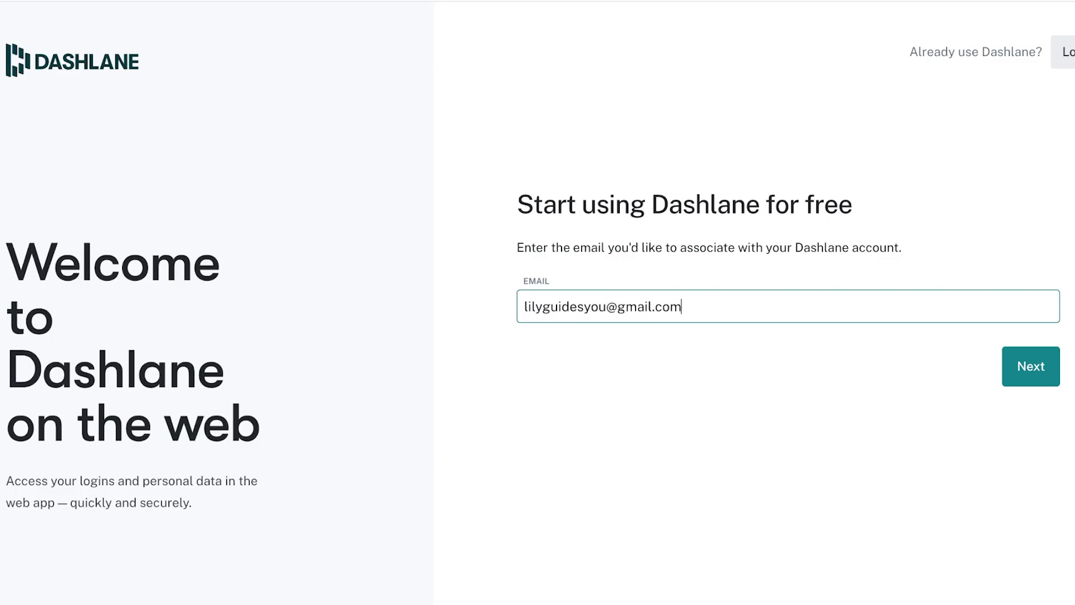
Enter the sign-up email address for the new Dashlane account and continue.
key(Return)
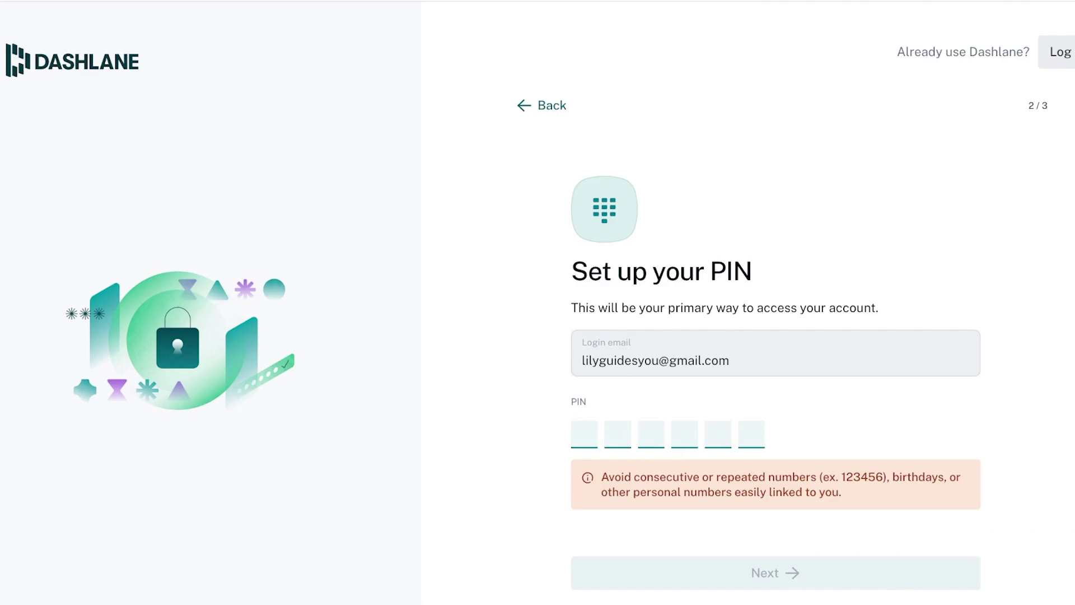
Choose a six-digit PIN, confirm it, and create the account.
key(BackSpace)
key(BackSpace)
key(BackSpace)
key(BackSpace)
key(Return)
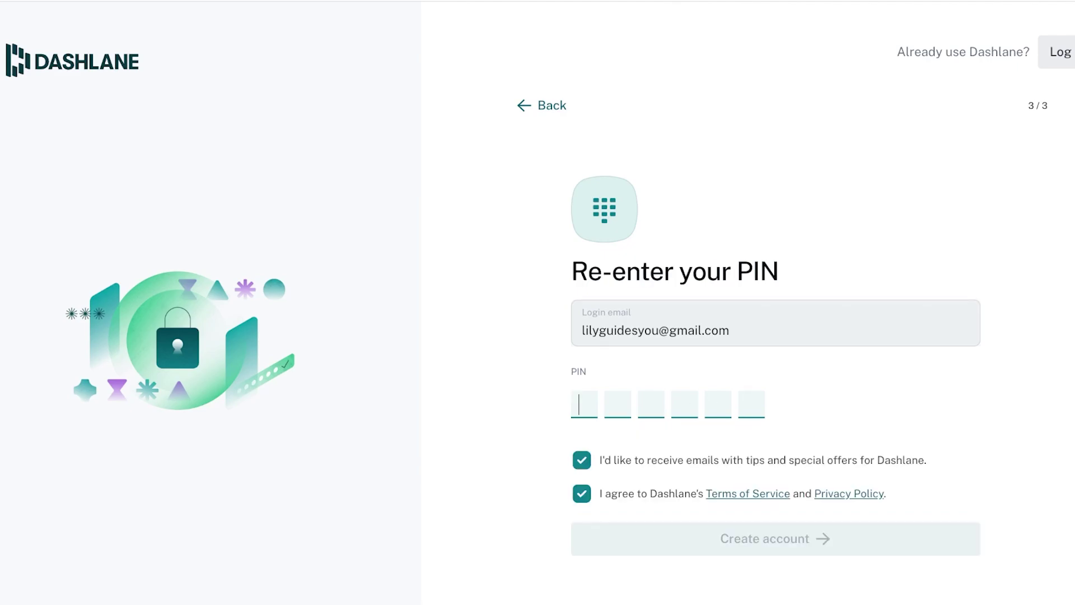
key(Return)
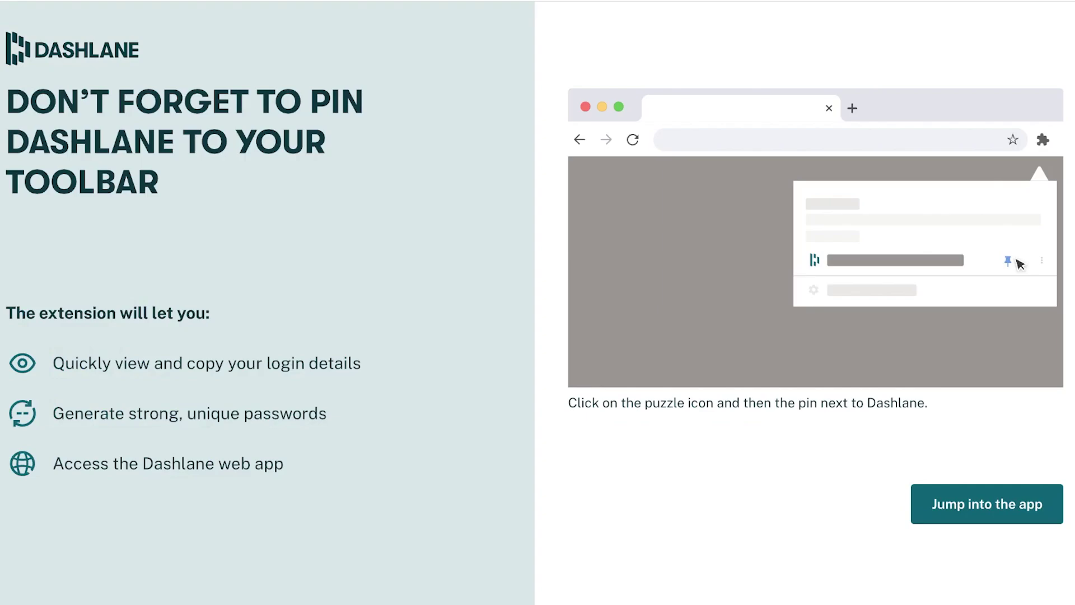
Enter the app and copy the recovery key to the clipboard.
click(986, 504)
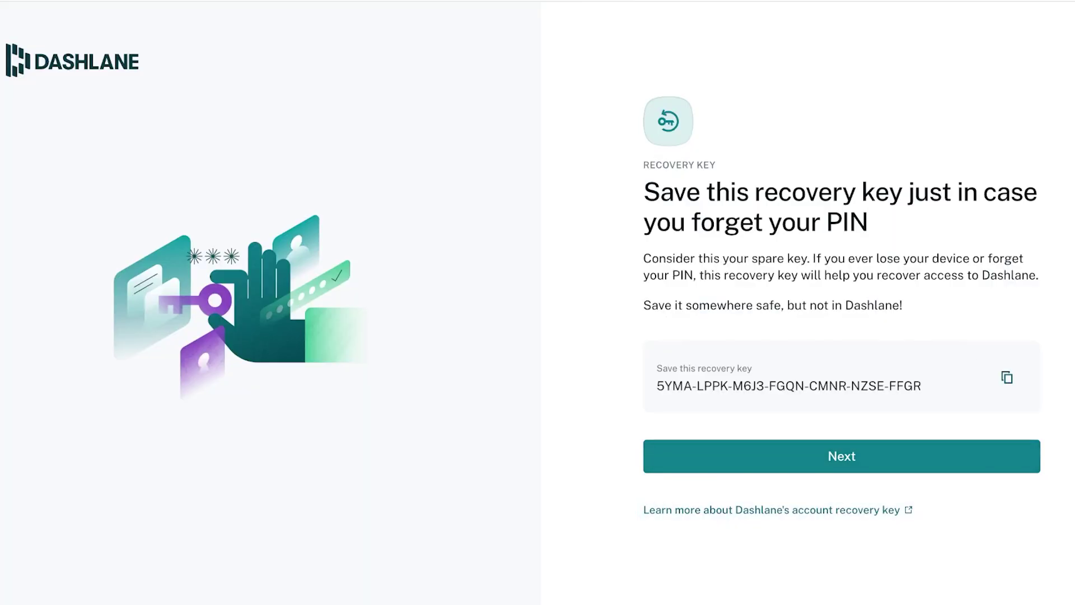
click(1007, 377)
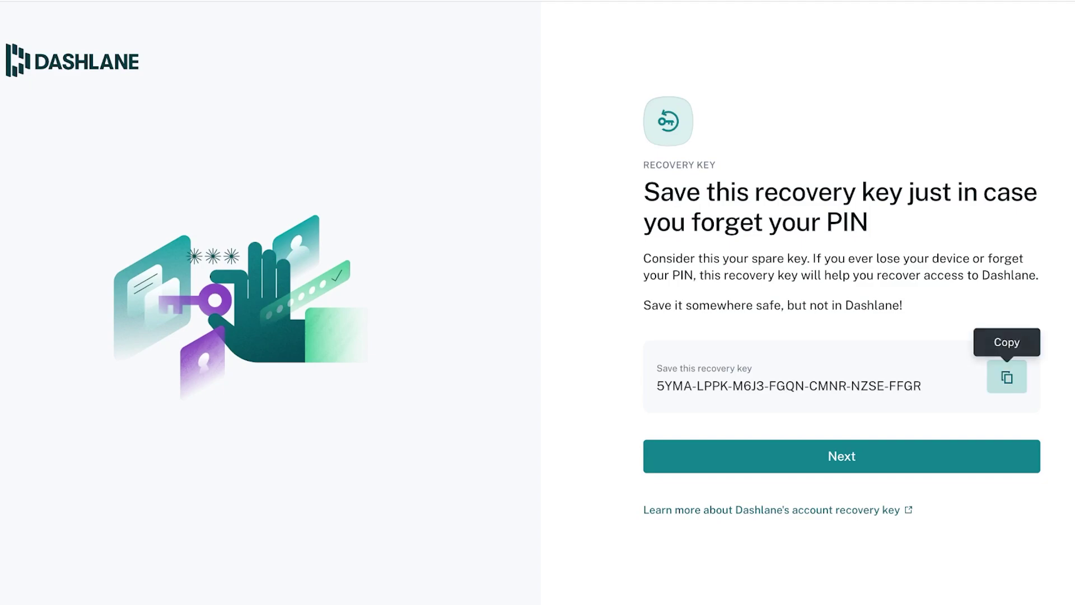
click(1008, 376)
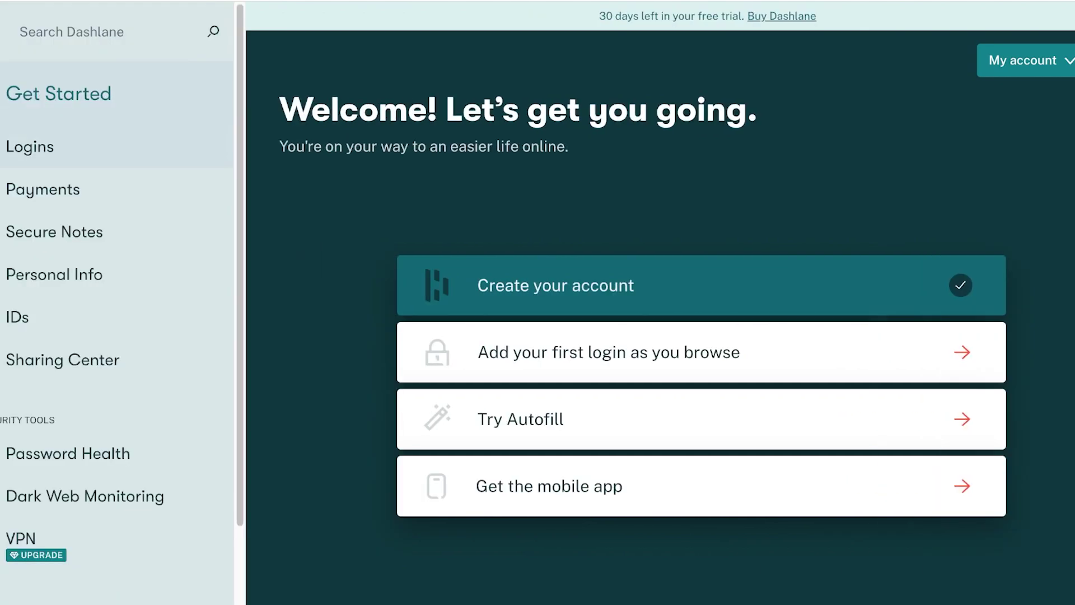
Visit Payments, Secure Notes, Personal Info, IDs and Sharing Center, ending on Logins.
click(30, 147)
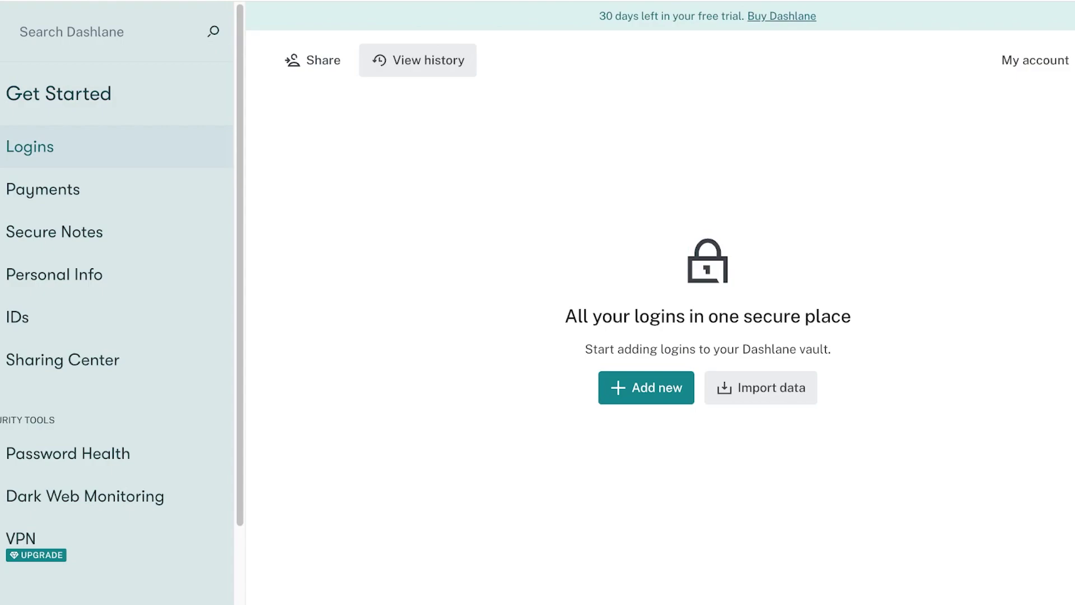
click(43, 189)
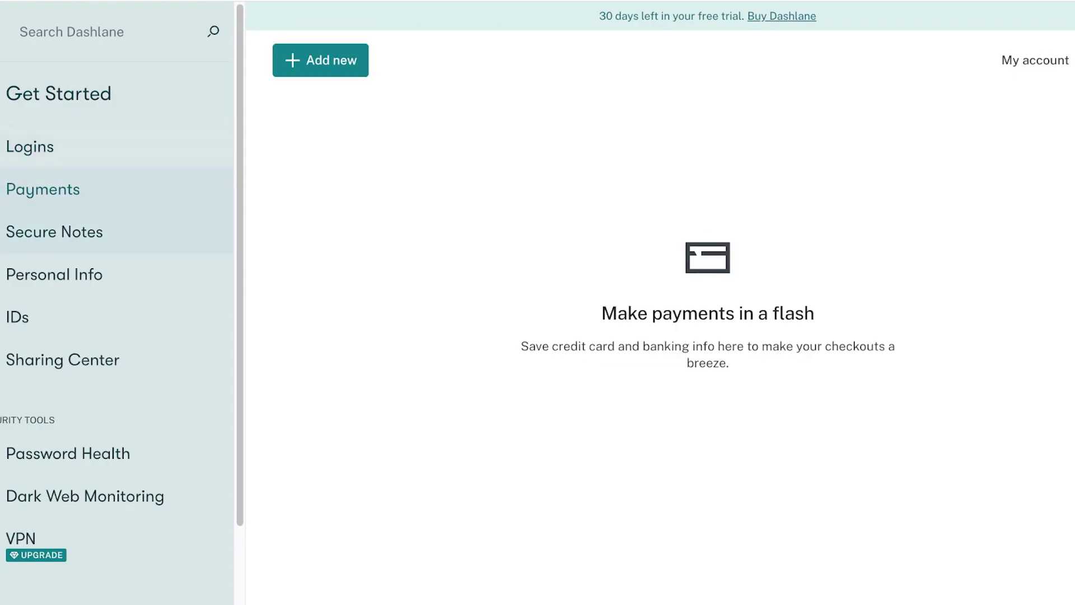
click(54, 232)
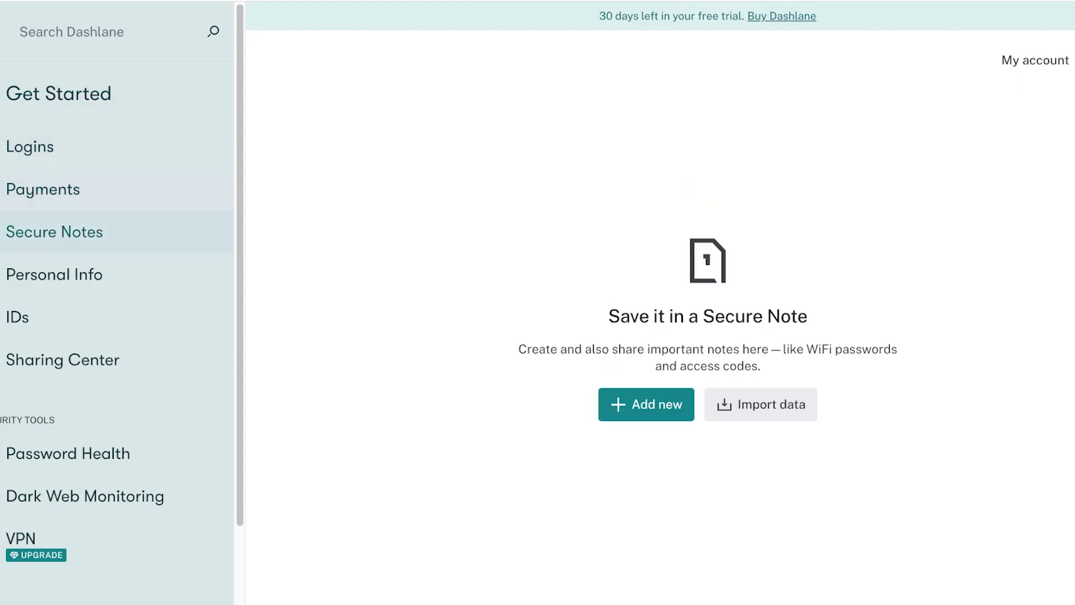
click(55, 274)
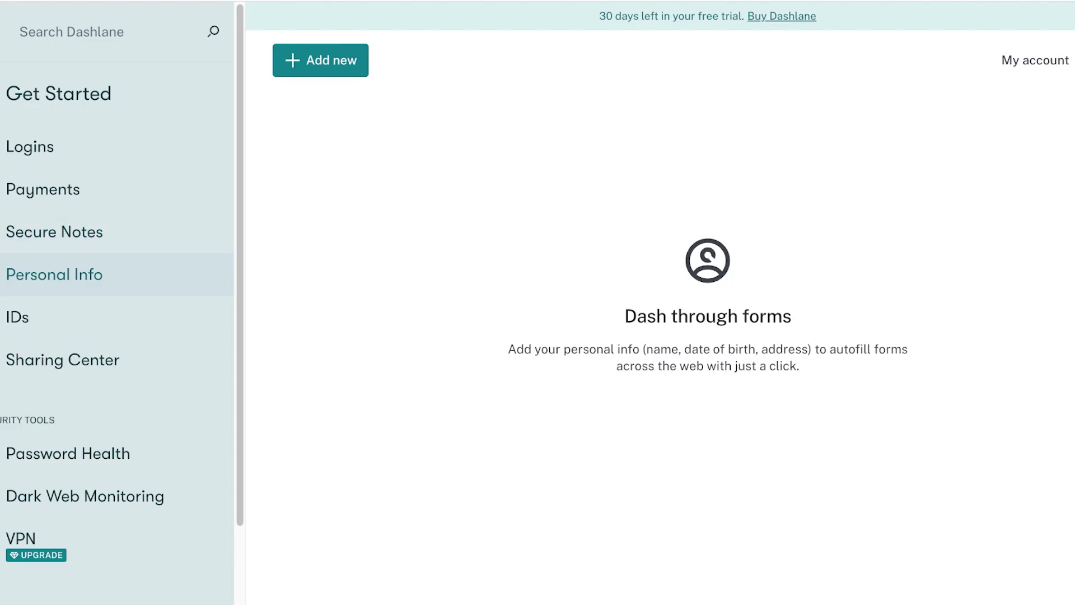
click(23, 317)
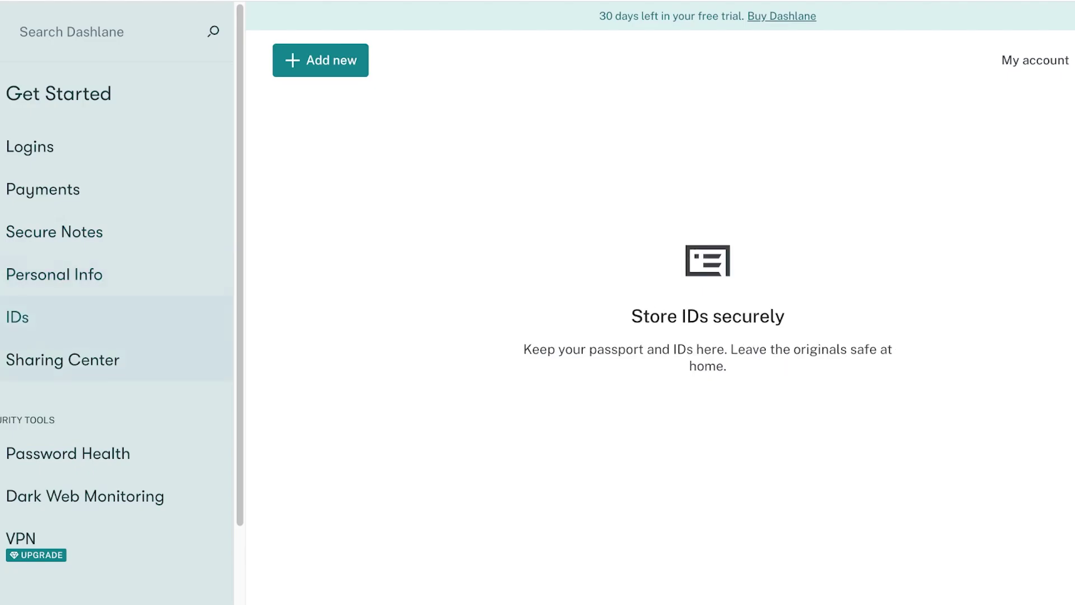
click(63, 360)
click(30, 147)
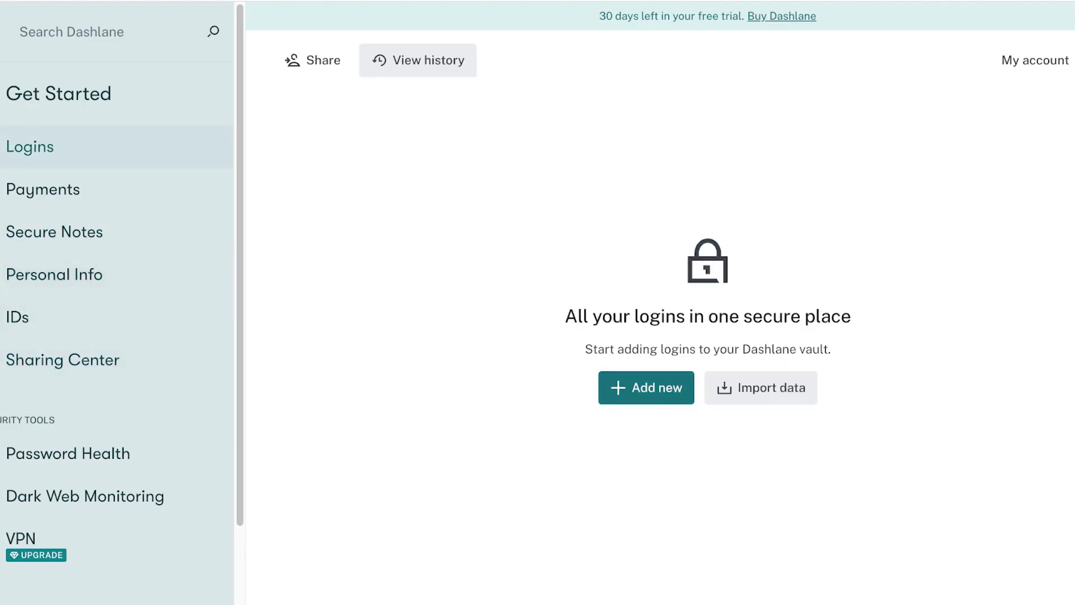
Add a new login for khaadi.com with a username and password.
click(646, 388)
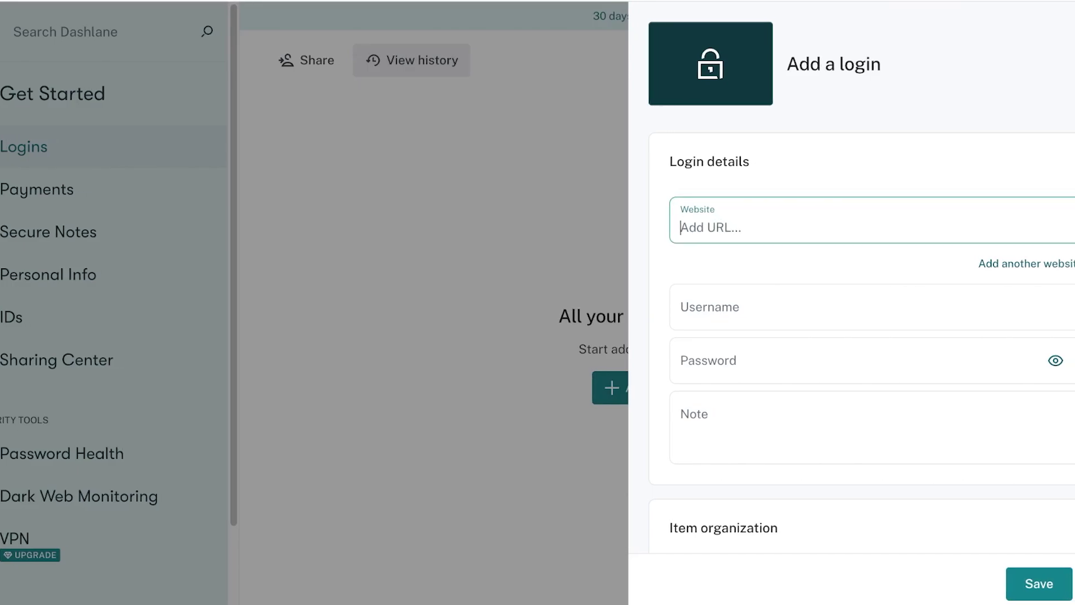
text(k)
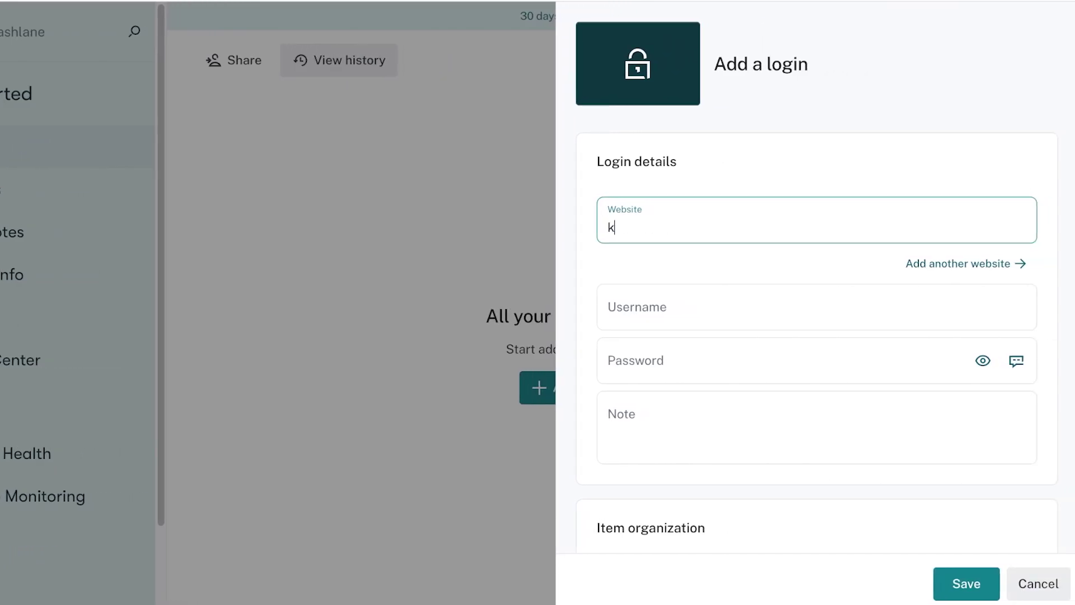
text(haadi.com)
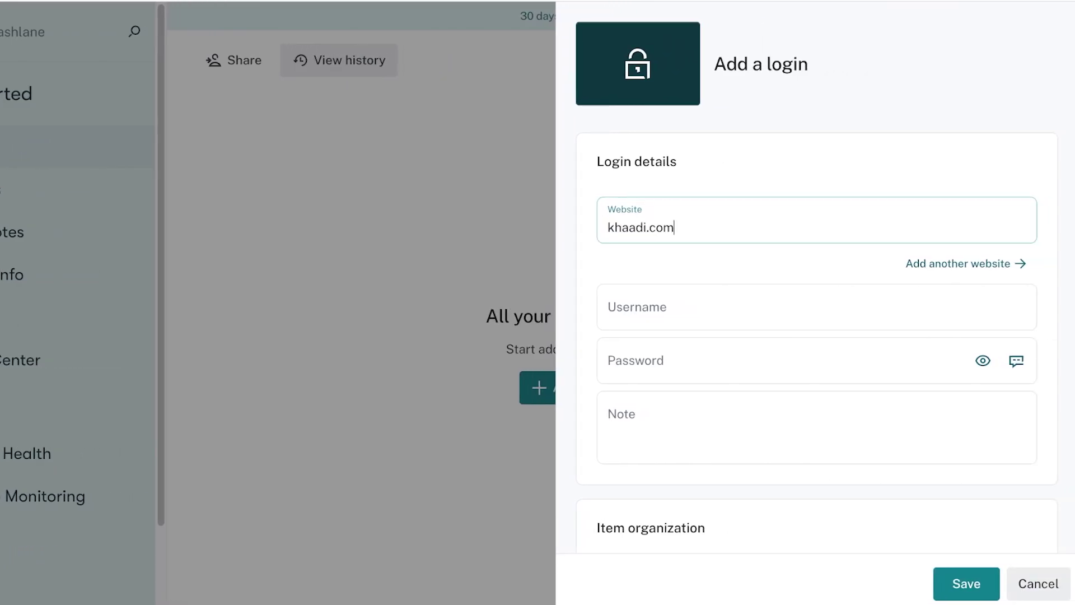
click(655, 310)
text(lily)
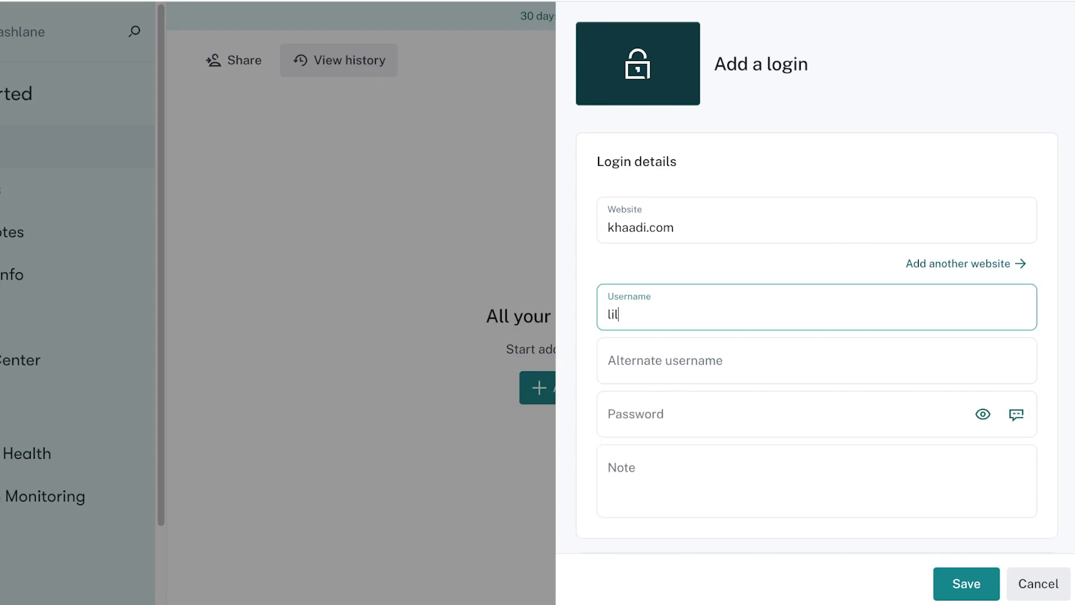
click(652, 421)
text(****)
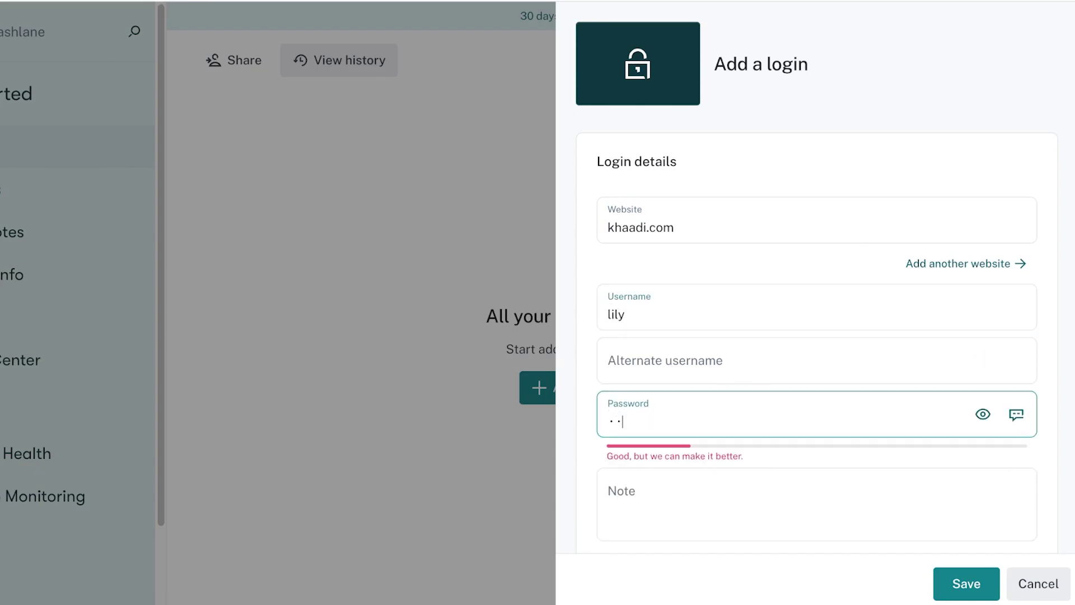
Leave autofill unrestricted, save the Khaadi login, and open its details.
scroll(817, 336, down, 6)
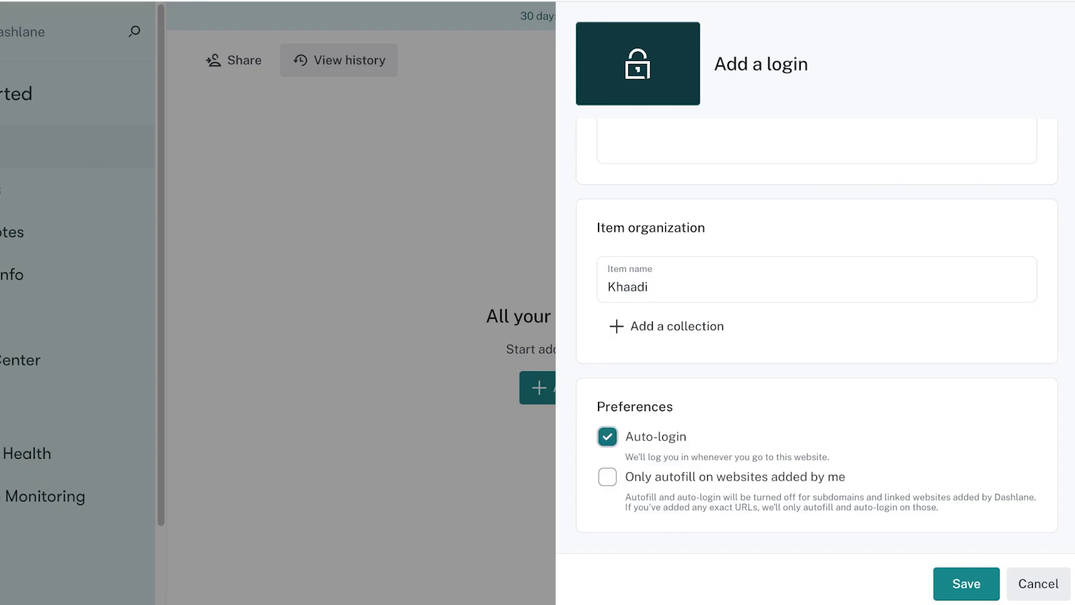
key(Tab)
key(space)
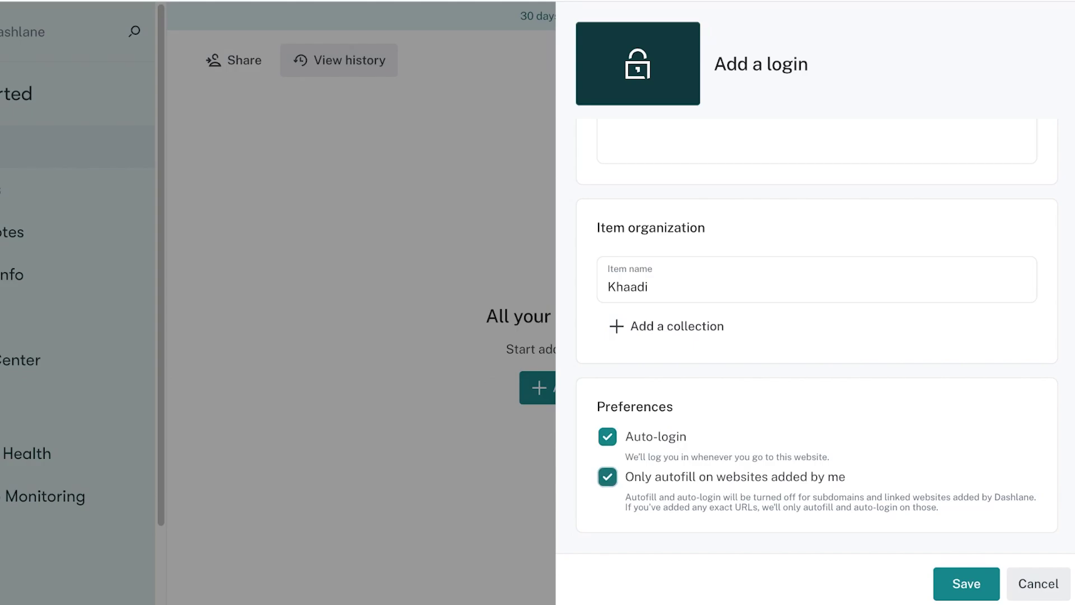
key(space)
key(Tab)
key(Return)
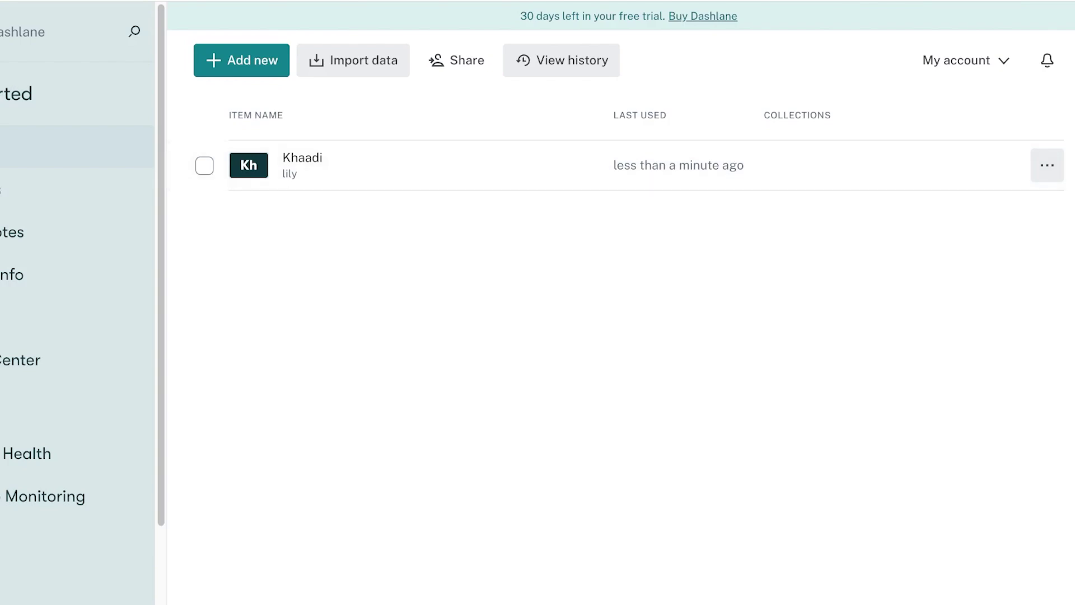
key(Return)
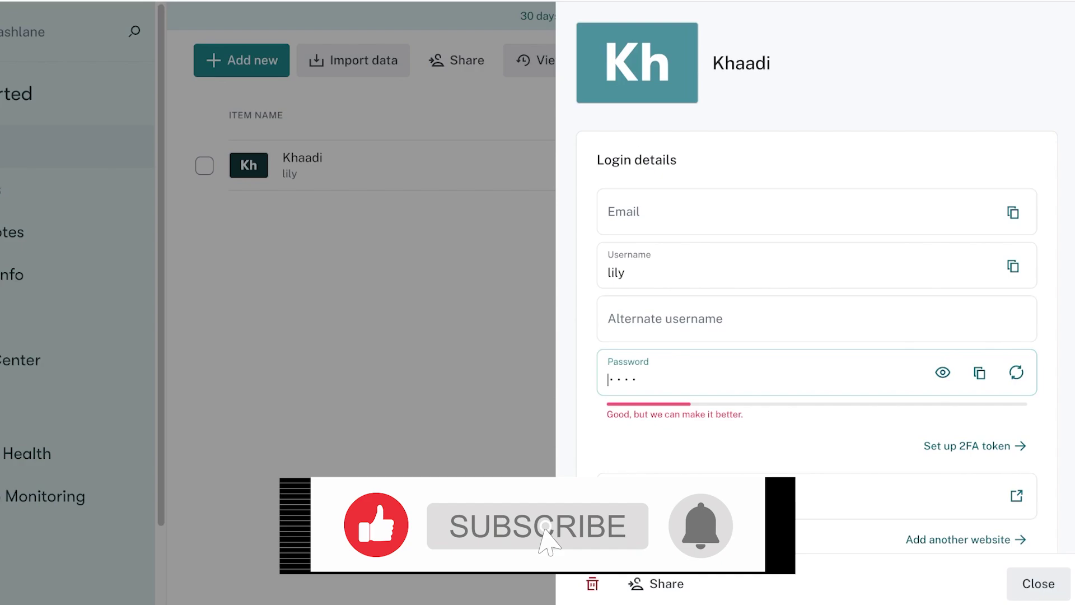
Look over Khaadi's 2FA token setup, go back, and close the login details.
drag(744, 415, 647, 415)
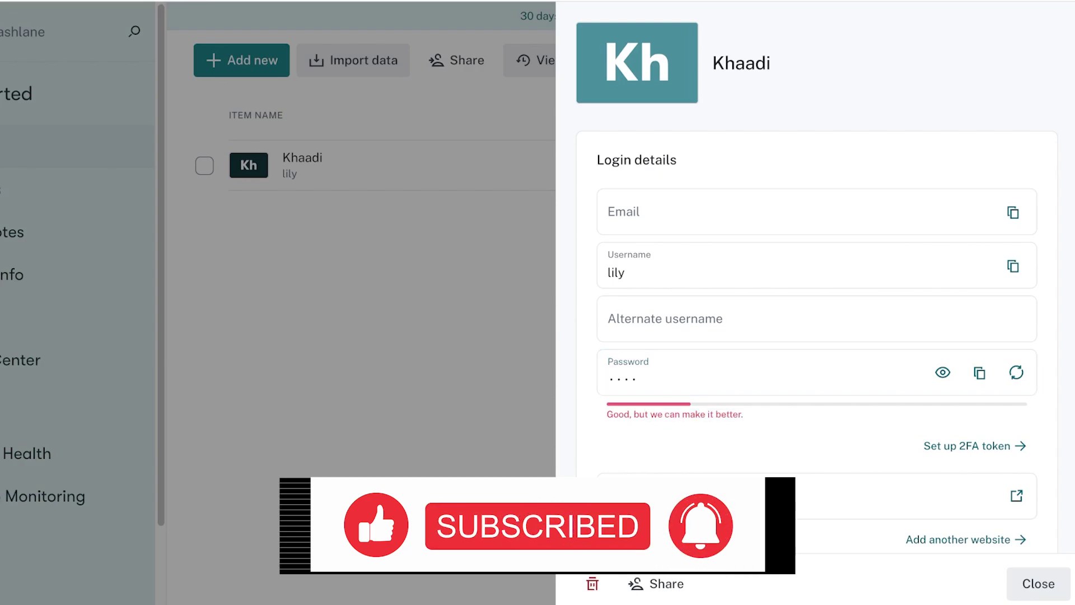
click(974, 446)
scroll(816, 337, down, 3)
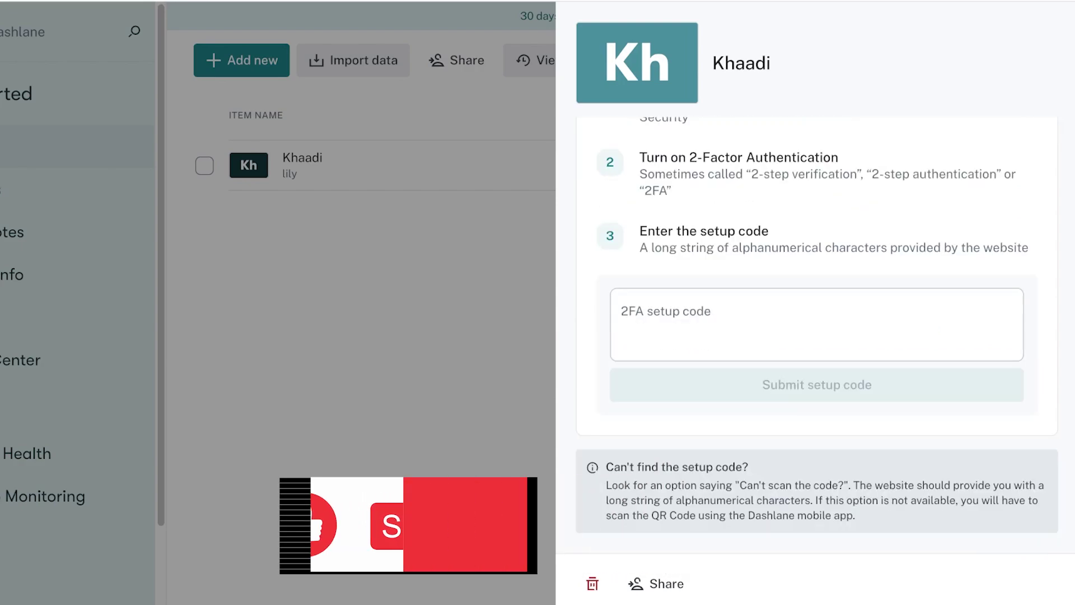
scroll(815, 336, up, 3)
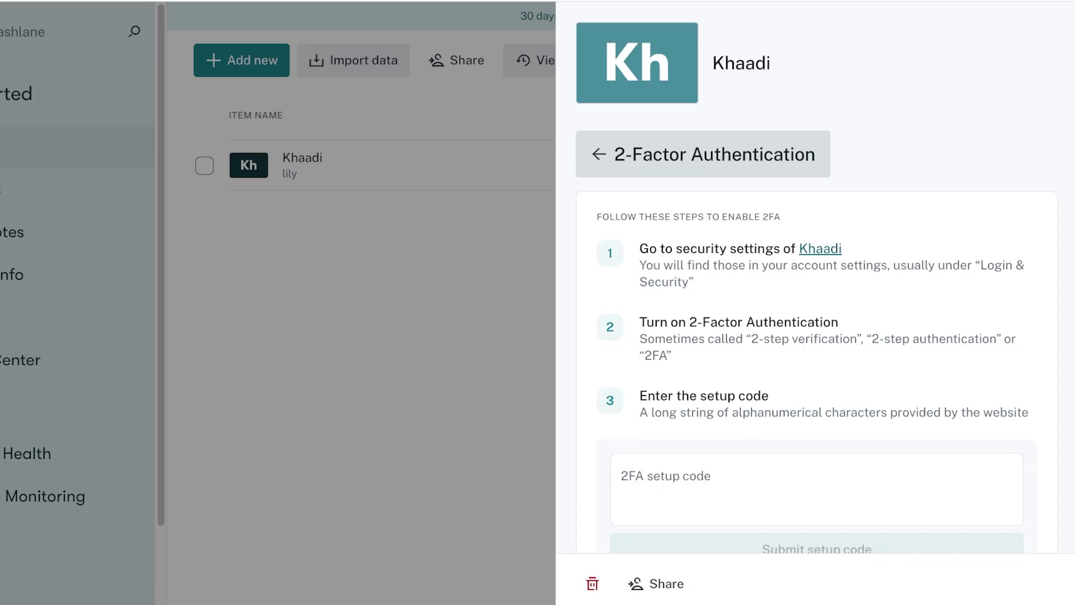
click(703, 154)
key(Escape)
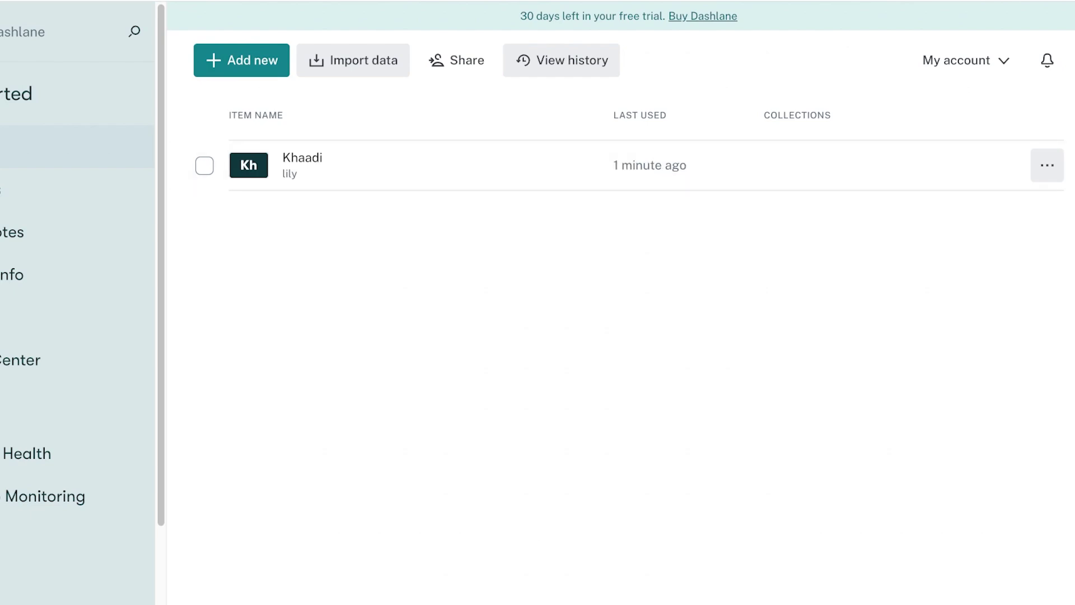
Browse the Import data source list, then go to Get Started and the Payments section.
click(353, 60)
click(364, 217)
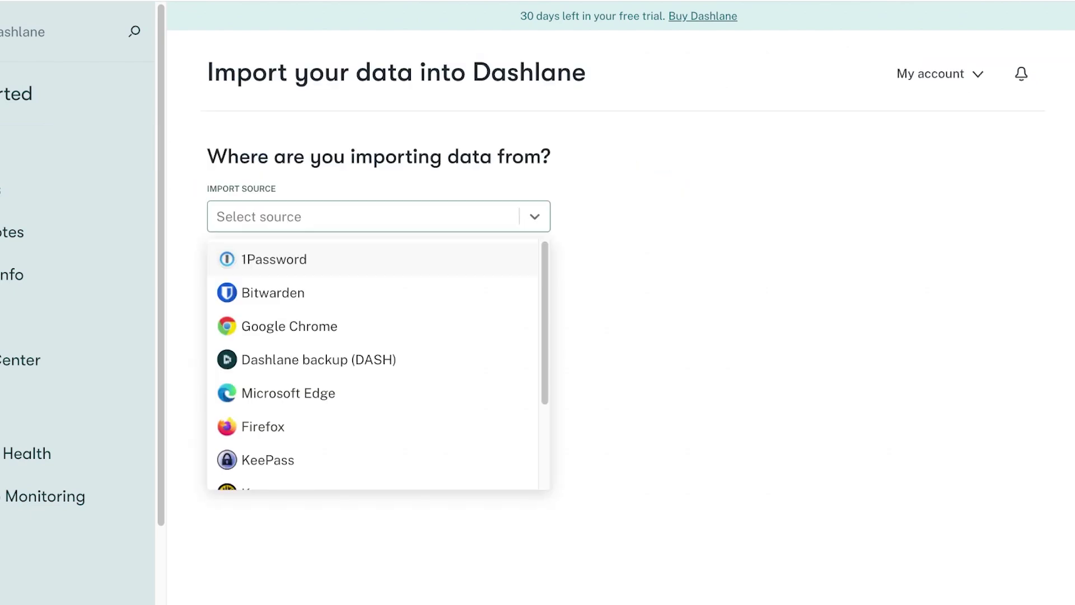
scroll(378, 364, down, 3)
scroll(378, 364, up, 3)
key(Escape)
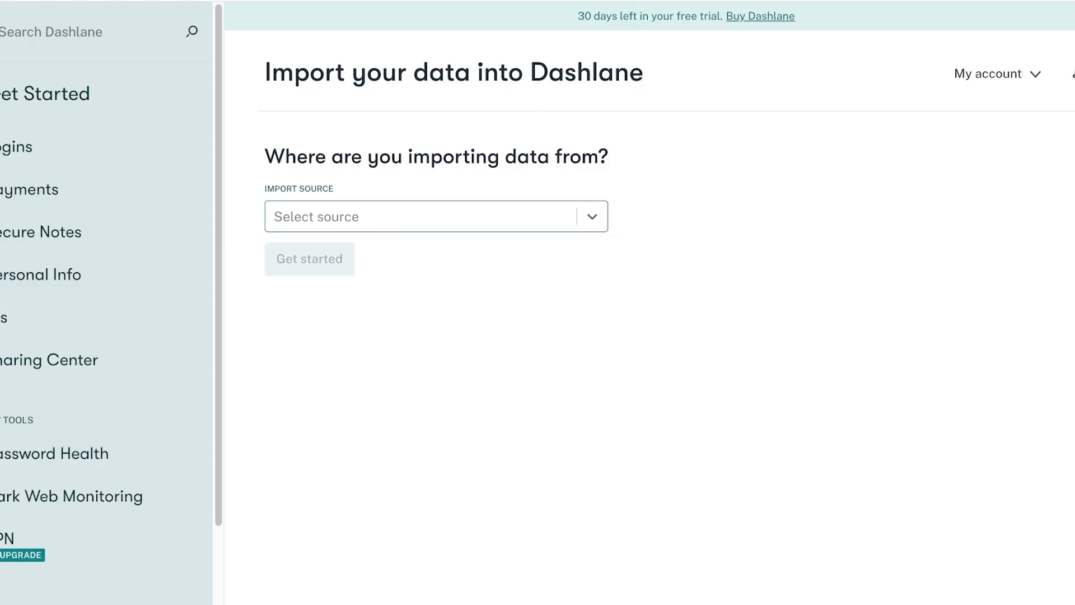
key(Down)
scroll(454, 358, down, 3)
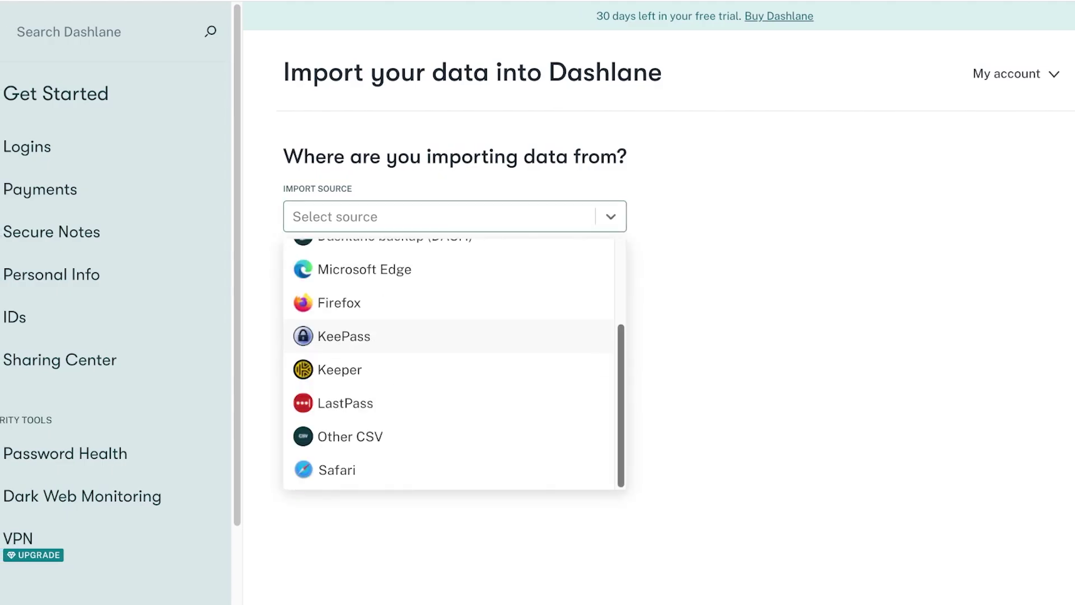
key(Escape)
click(56, 93)
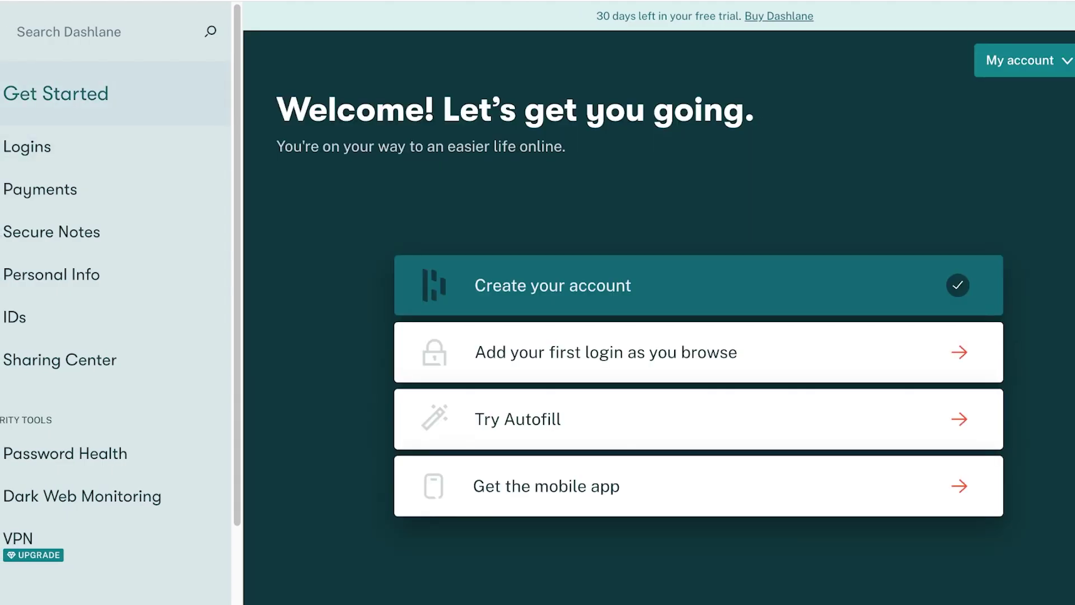
click(40, 189)
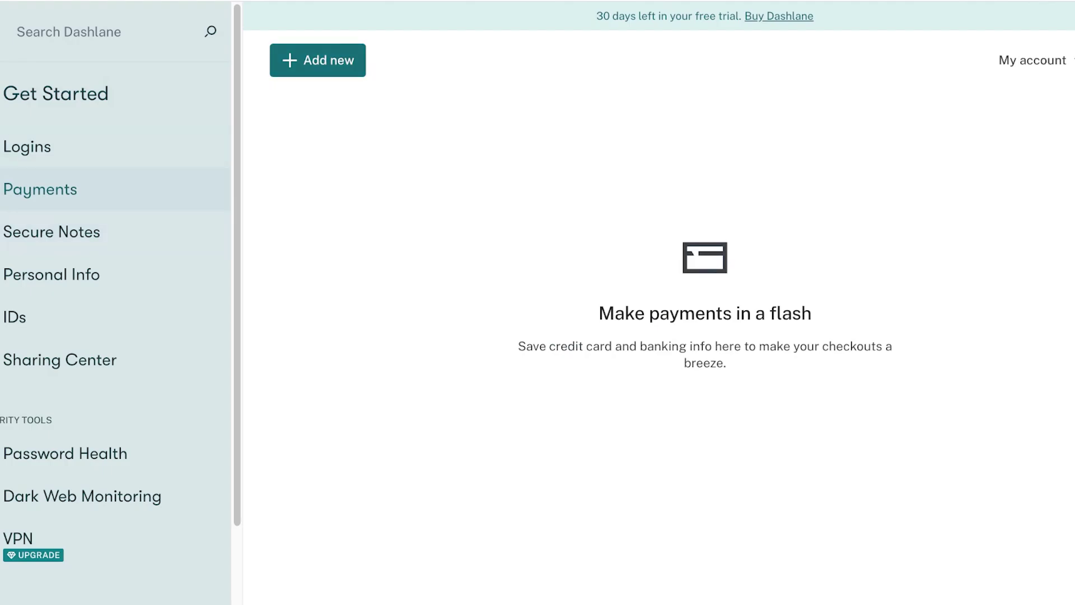
Open the Add a credit/debit card form and dismiss it without saving.
click(317, 60)
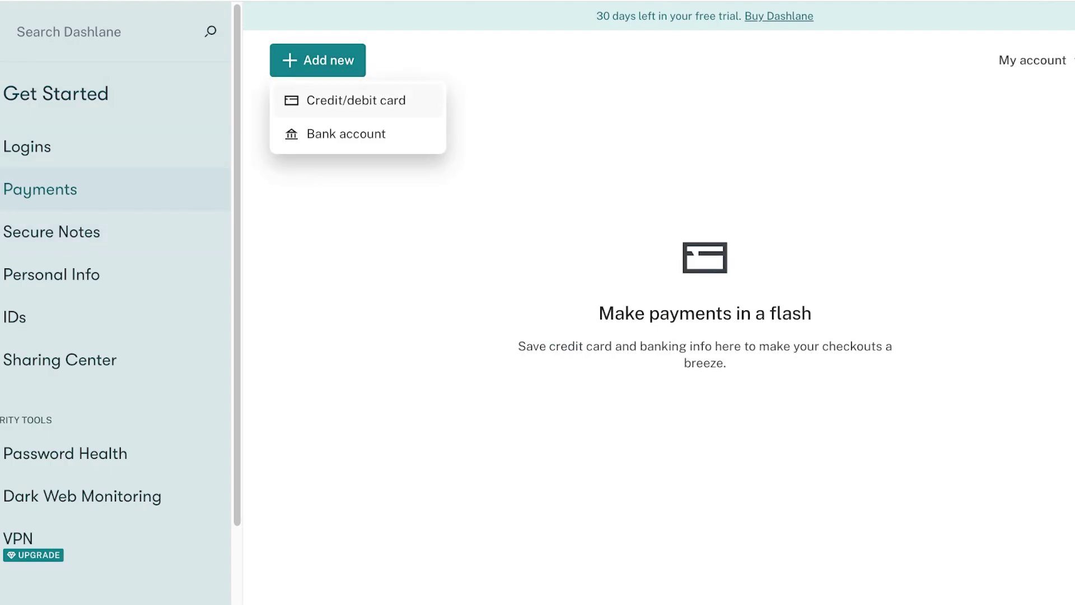
click(356, 100)
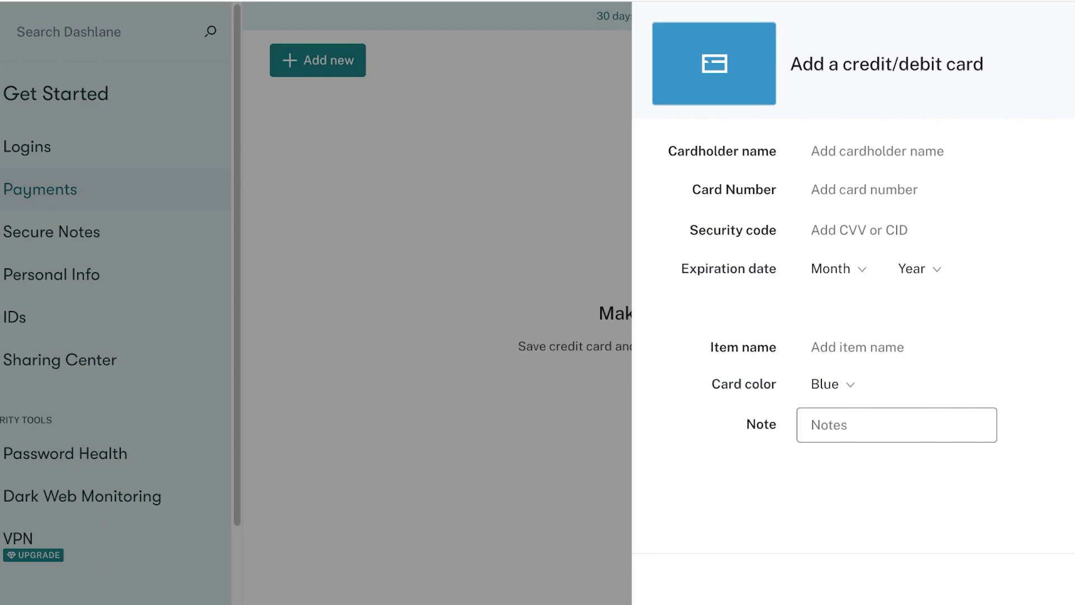
key(Escape)
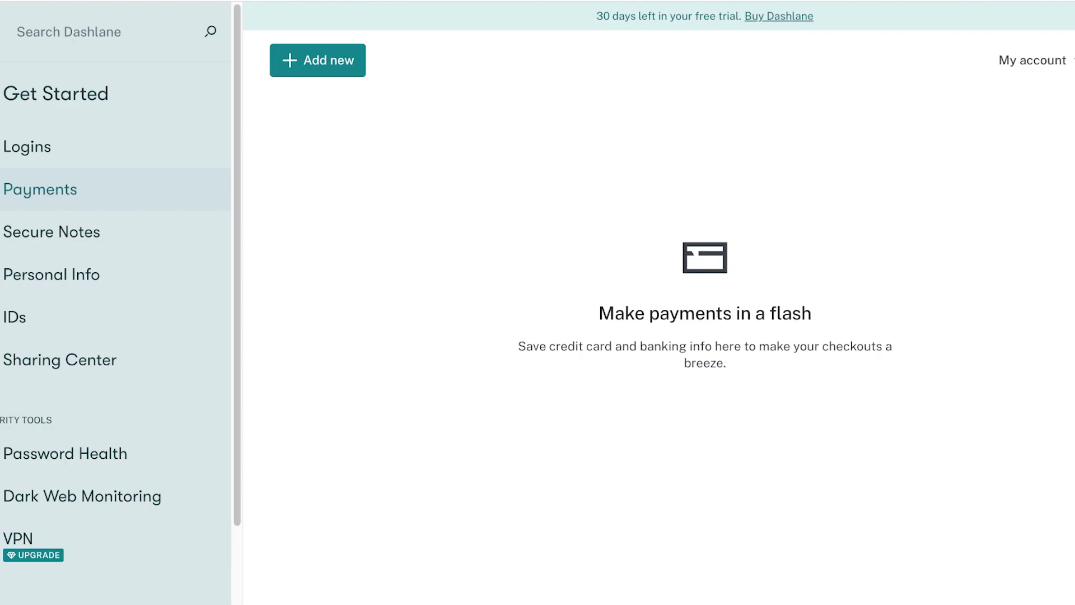
Start a secure note titled 'Wifi Pass' with the Wi-Fi password as its content.
click(51, 232)
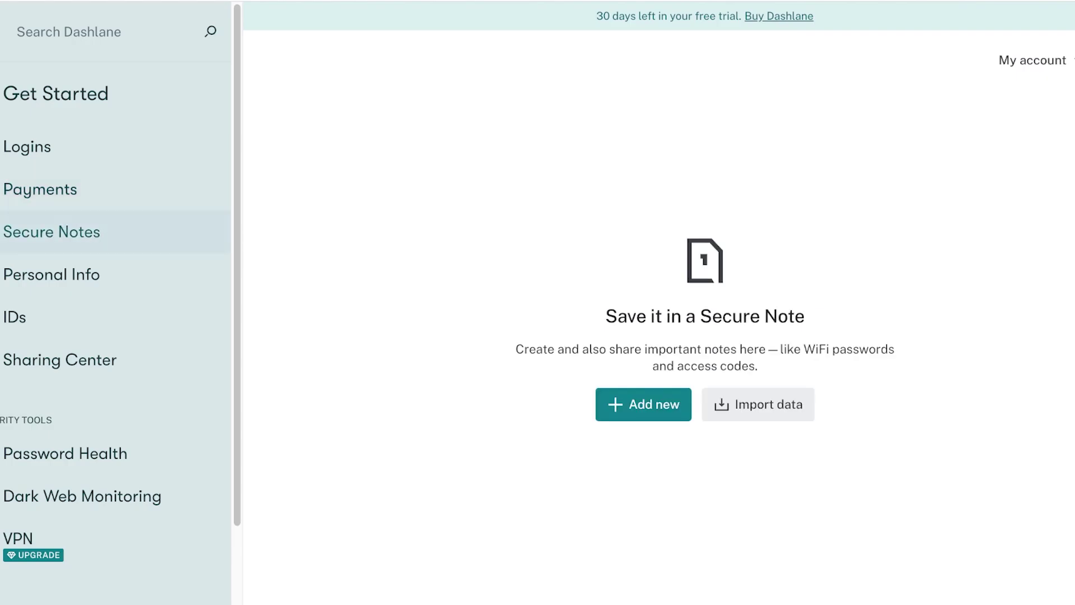
click(643, 404)
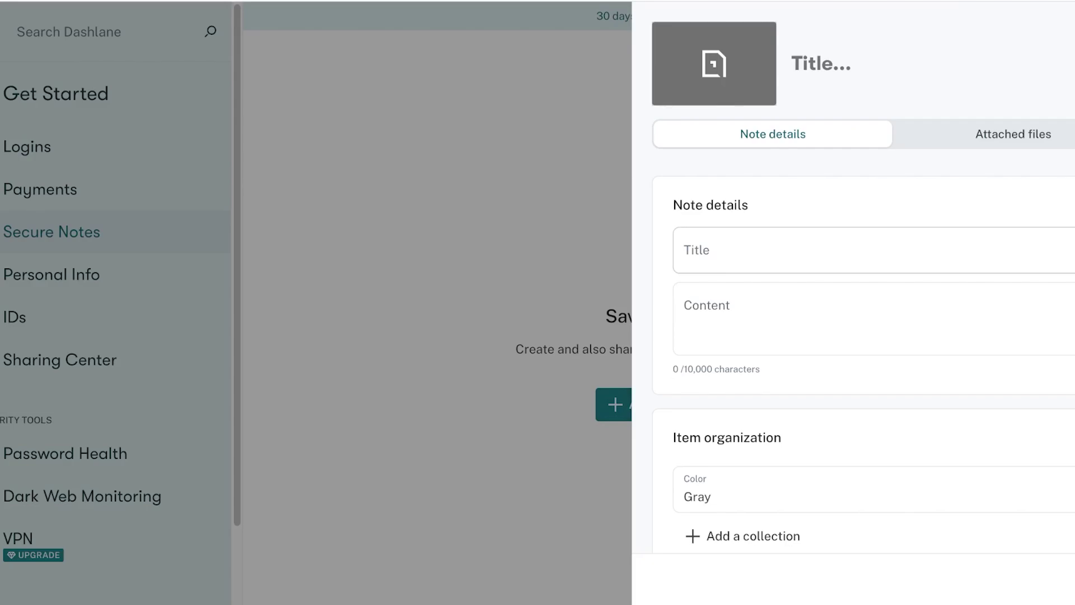
click(840, 252)
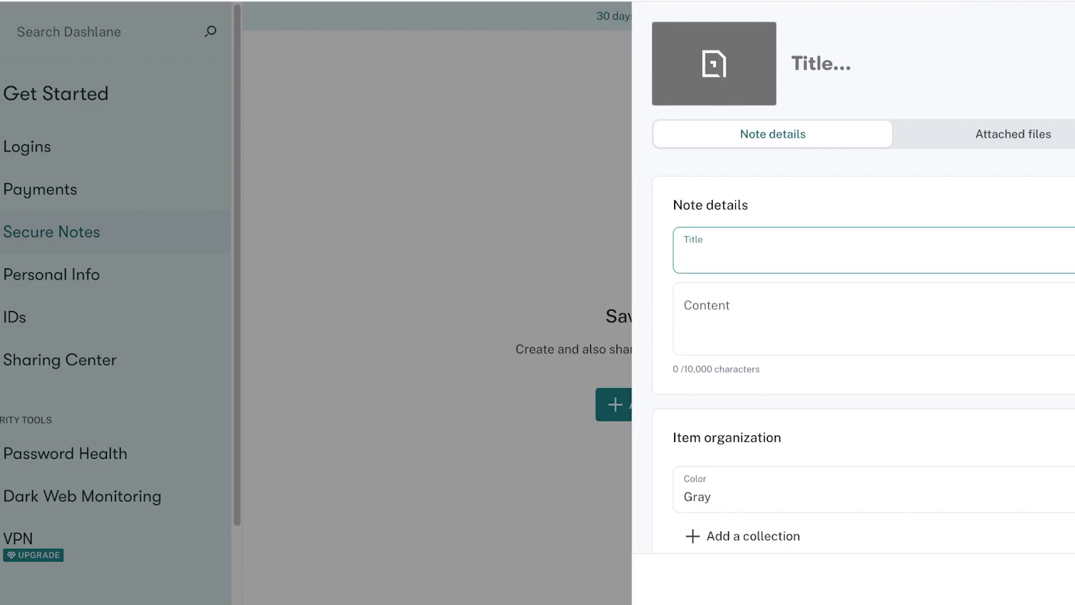
text(Wifi Pass)
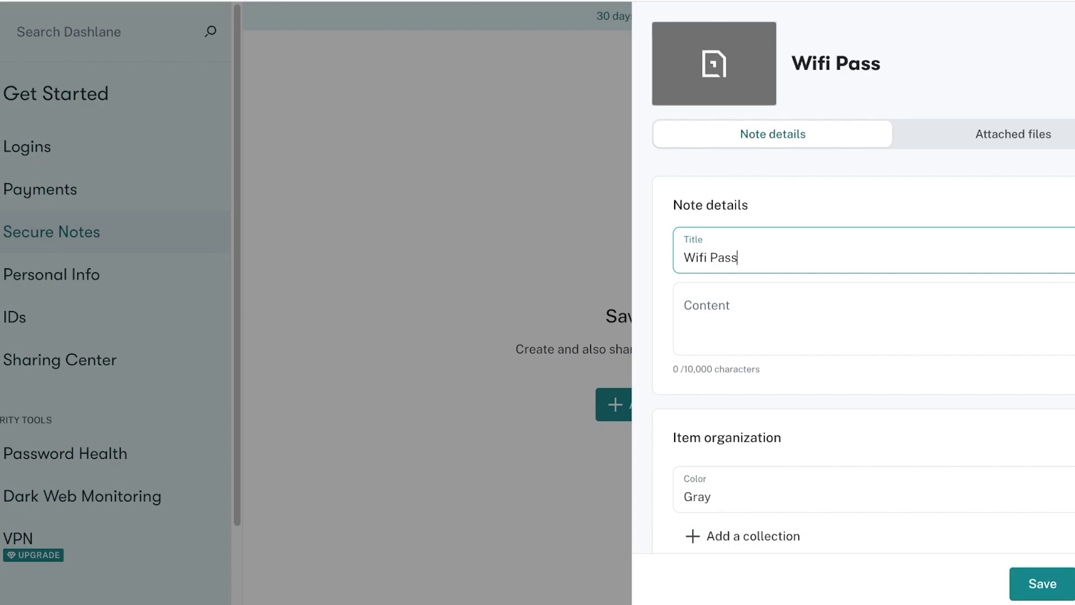
click(745, 314)
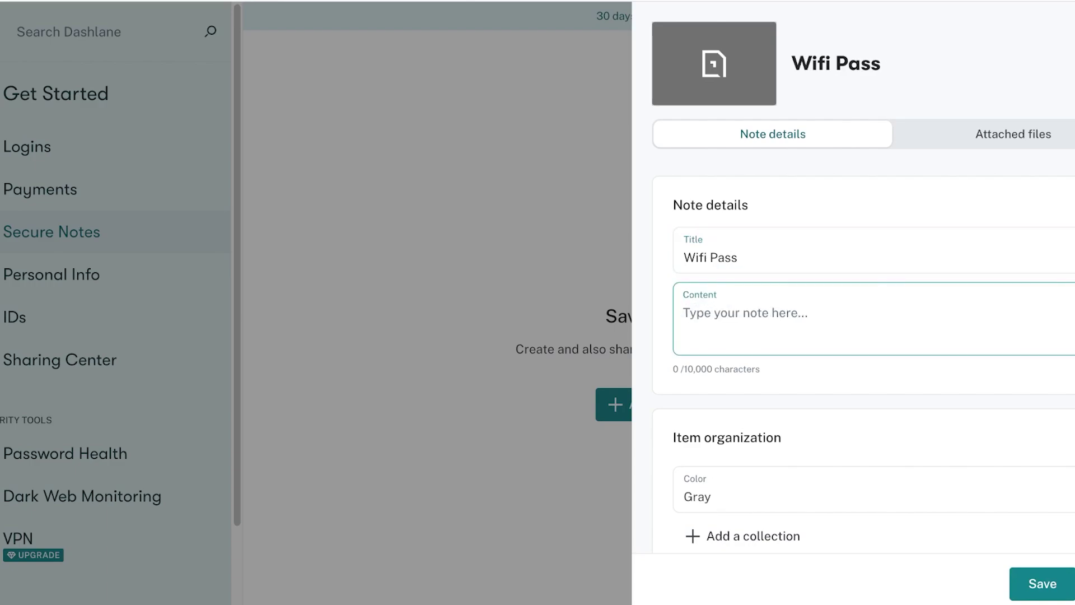
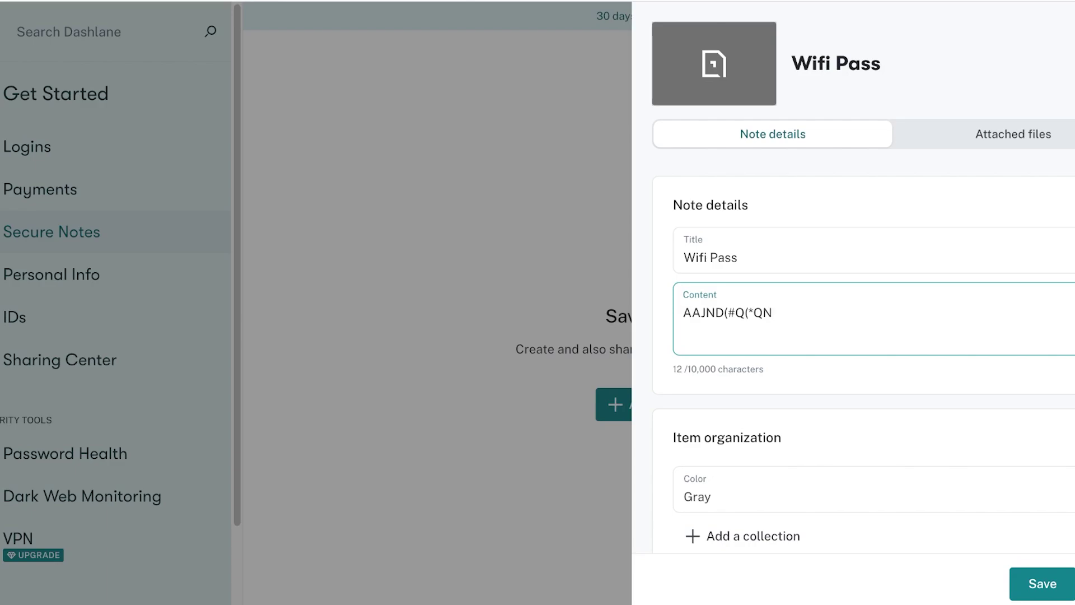
Set the note colour to Pink and save it.
key(Tab)
key(space)
key(Escape)
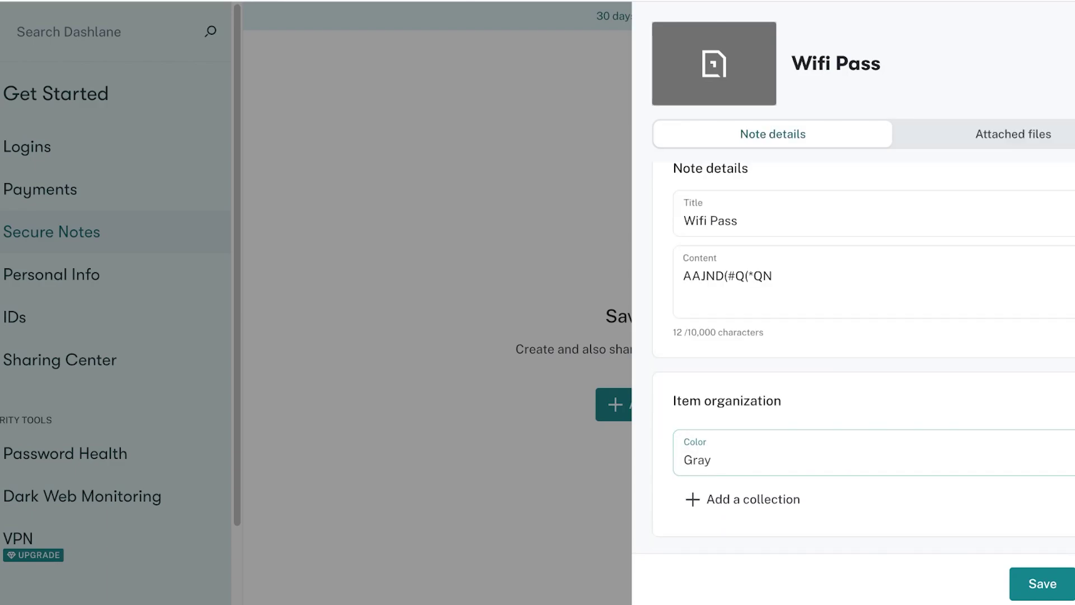
key(space)
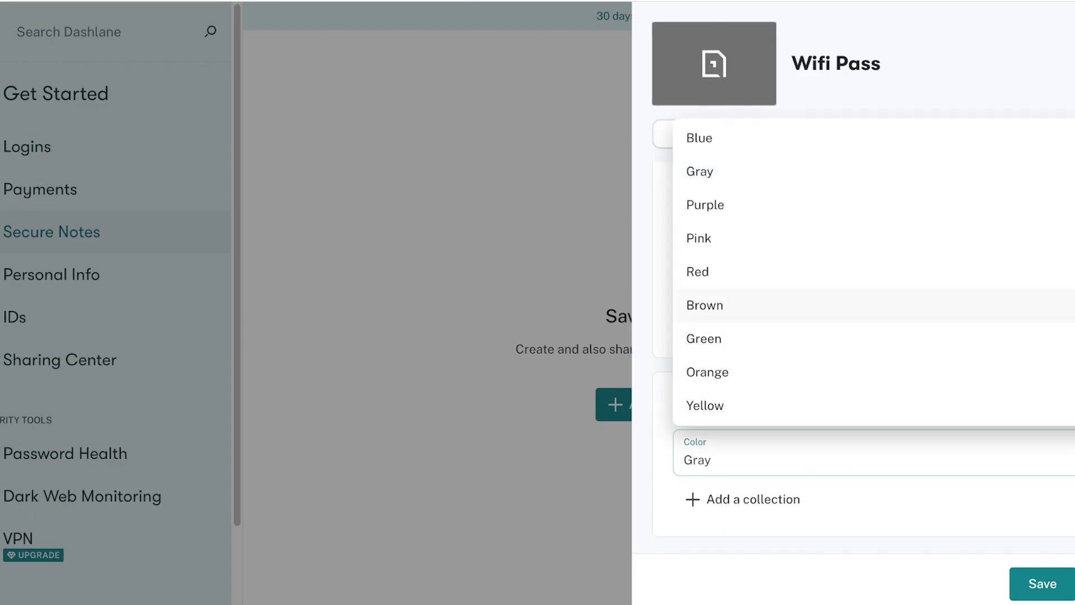
key(Up)
key(Up)
key(Return)
key(Tab)
key(Tab)
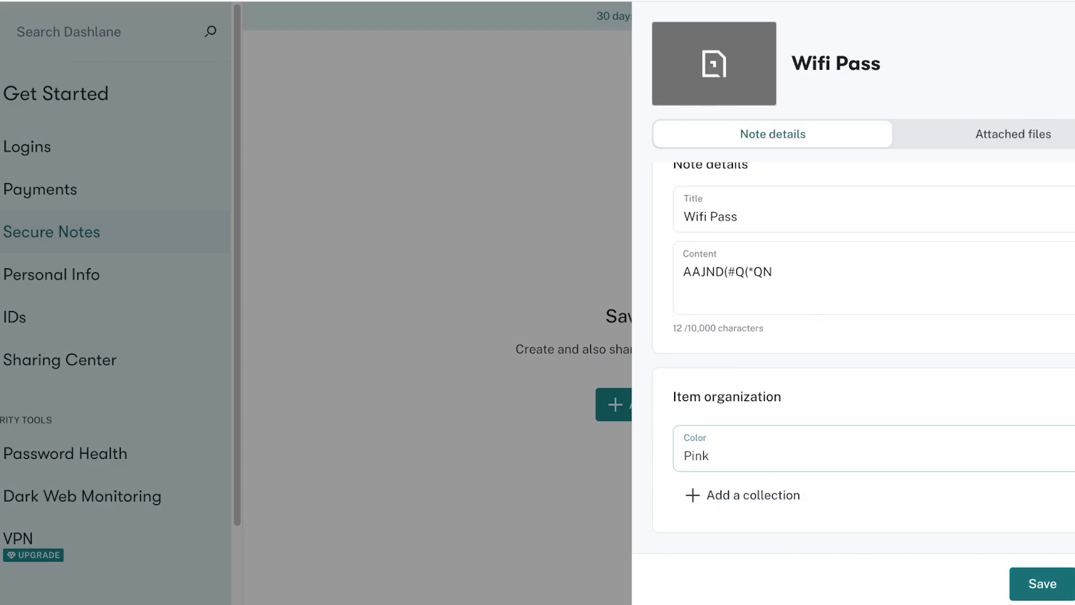
key(Return)
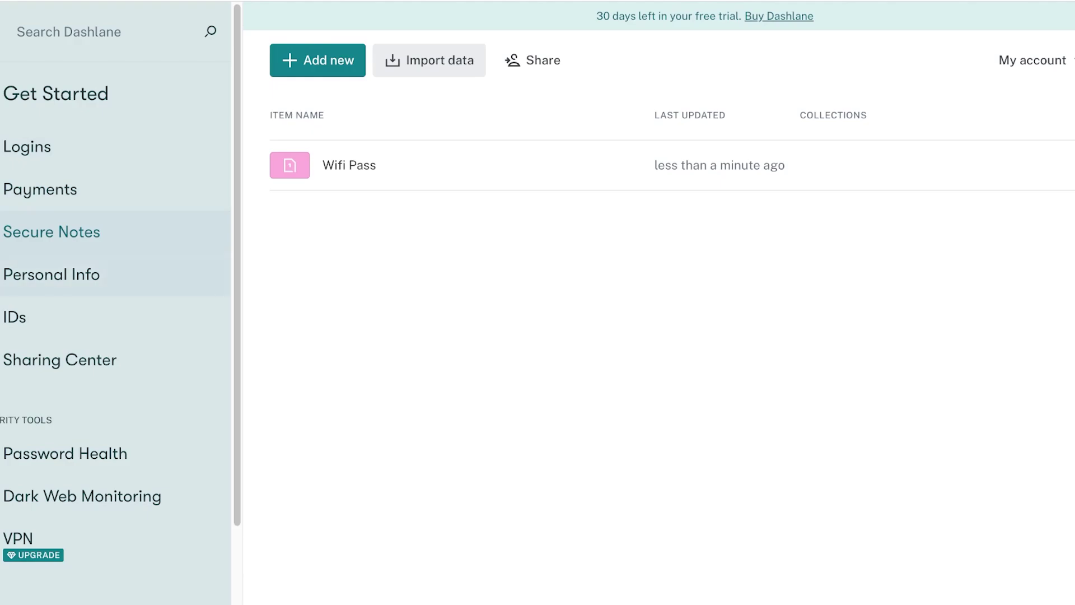
Browse the empty Personal Info section, then scroll through the empty IDs section.
key(Return)
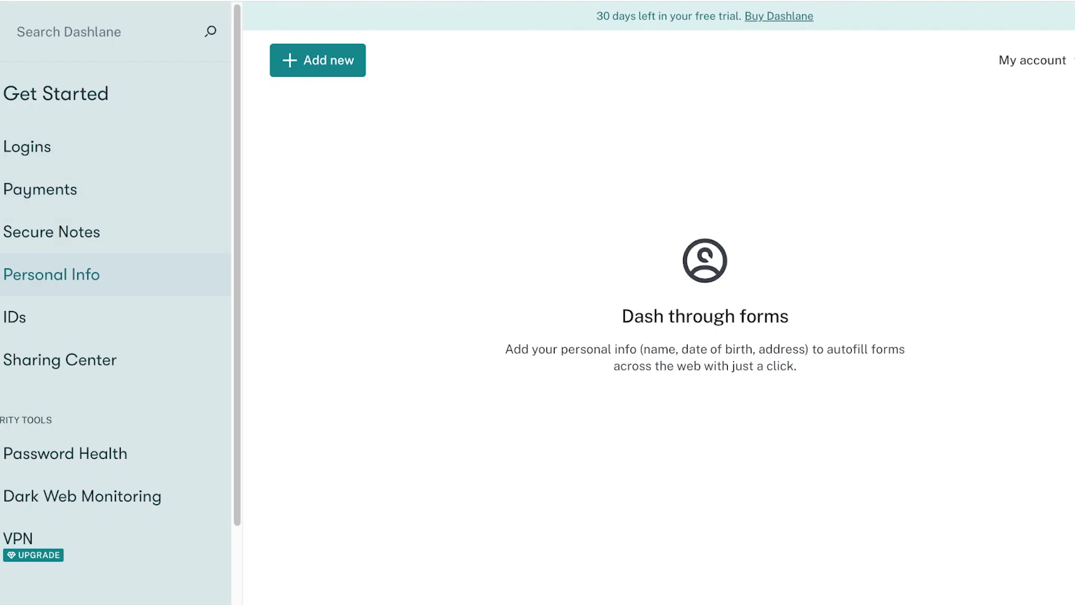
click(33, 317)
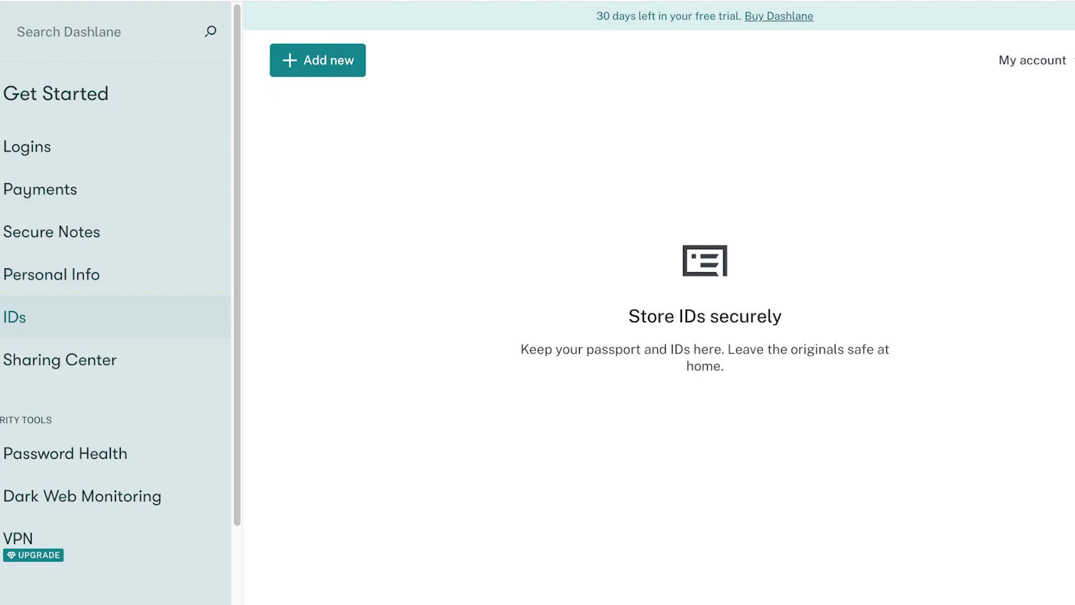
scroll(115, 302, down, 1)
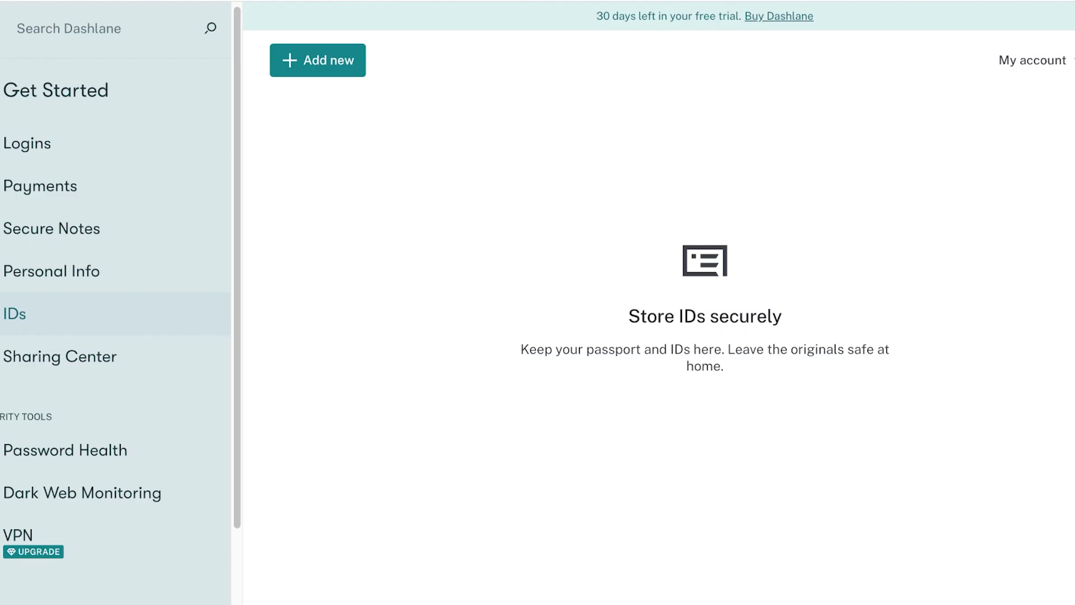
scroll(116, 303, down, 2)
Open Password Health and view the details of the extremely weak Khaadi login.
click(65, 409)
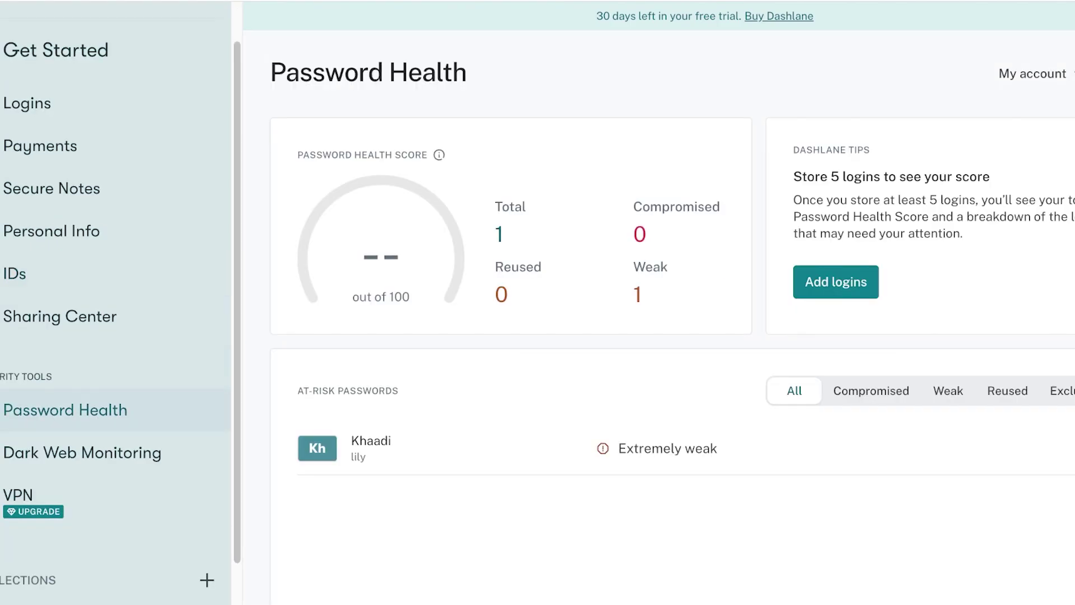
scroll(112, 398, down, 3)
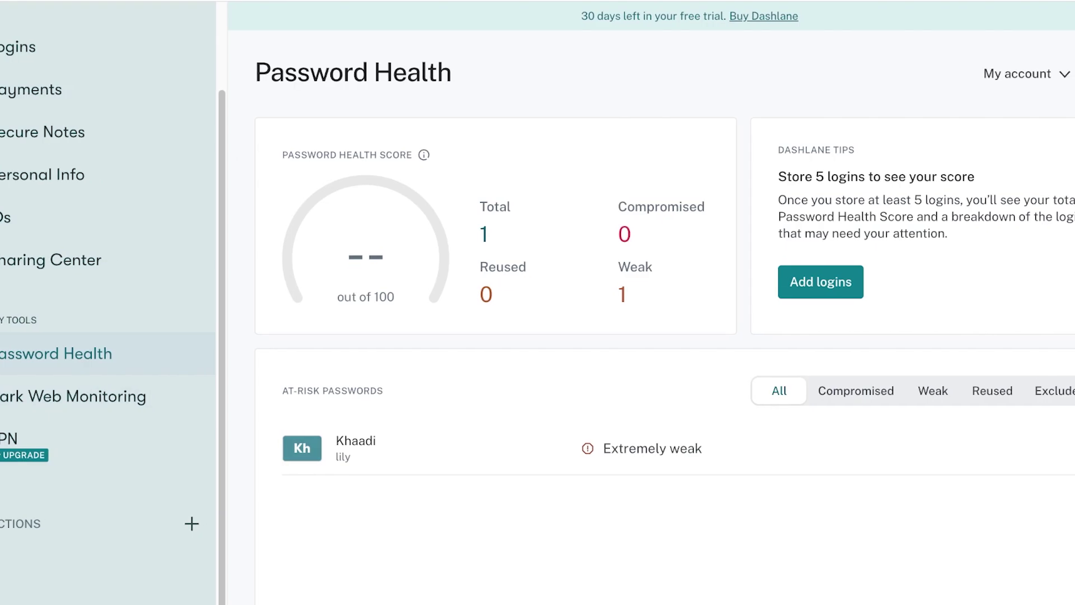
click(371, 443)
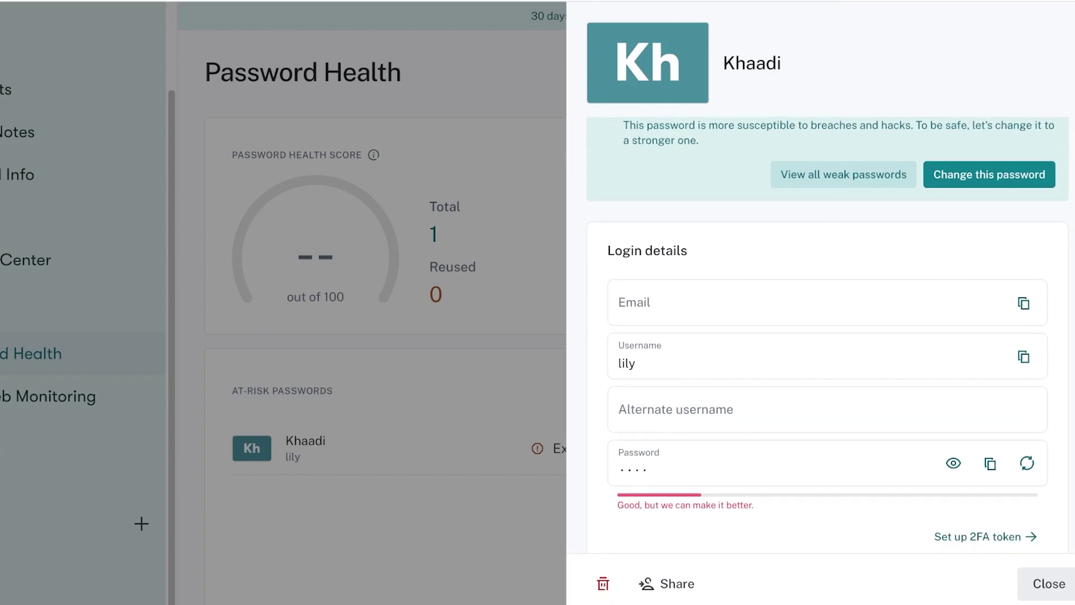
scroll(953, 464, down, 1)
scroll(953, 429, down, 1)
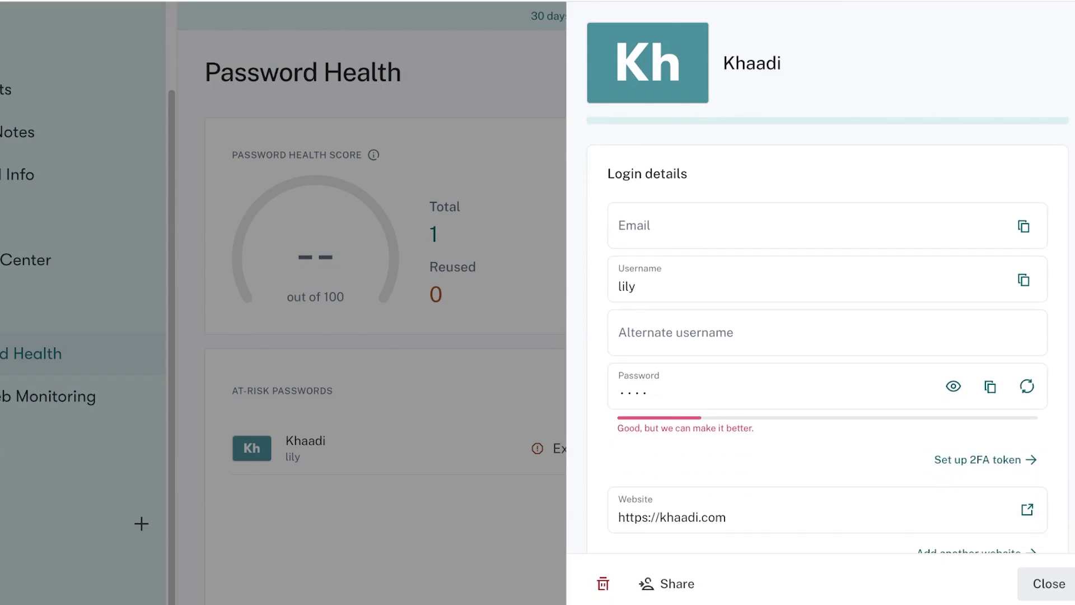
Preview Khaadi's password-change and 2FA options without changing anything, then go to Dark Web Monitoring.
click(1027, 386)
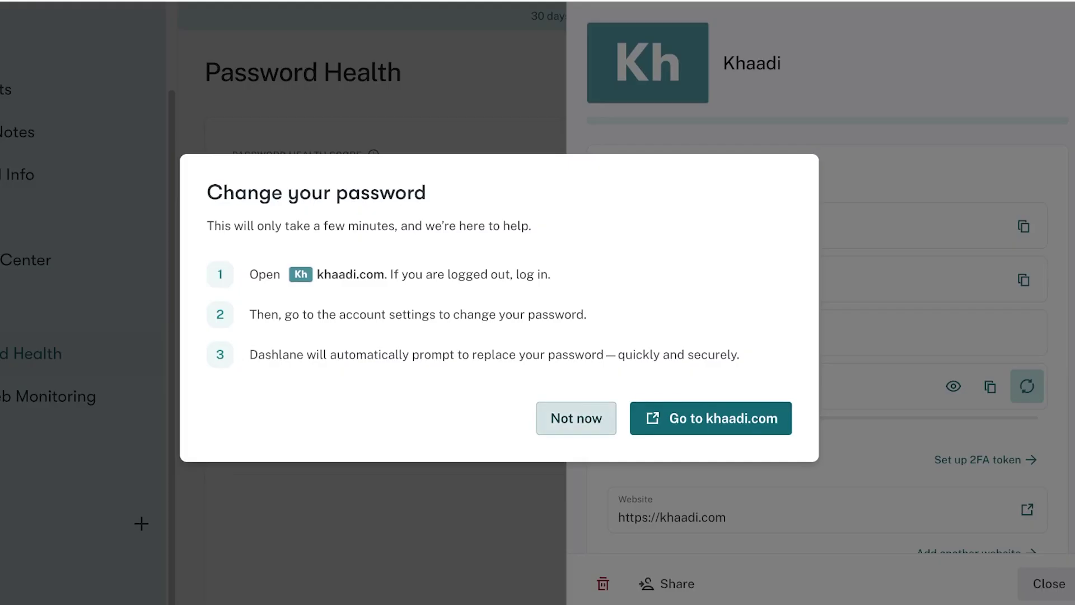
click(576, 419)
click(980, 379)
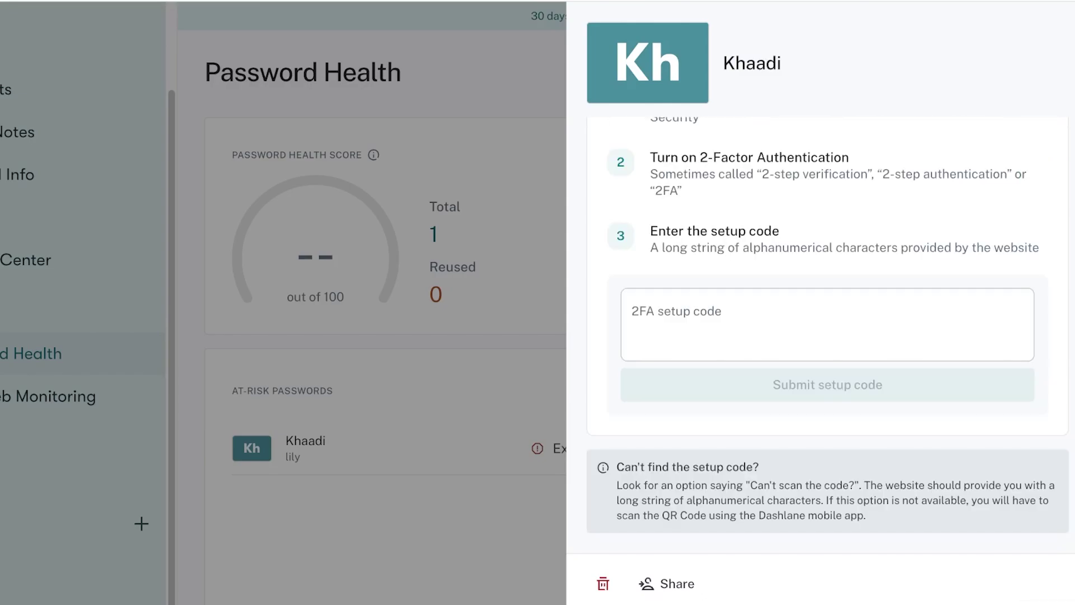
key(Escape)
key(Escape)
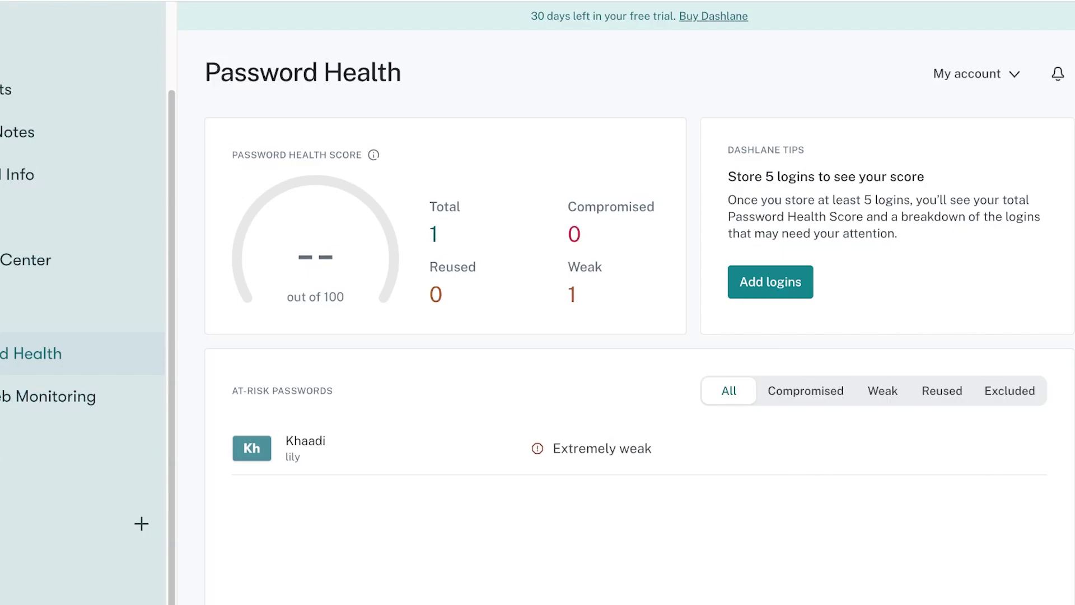
click(51, 396)
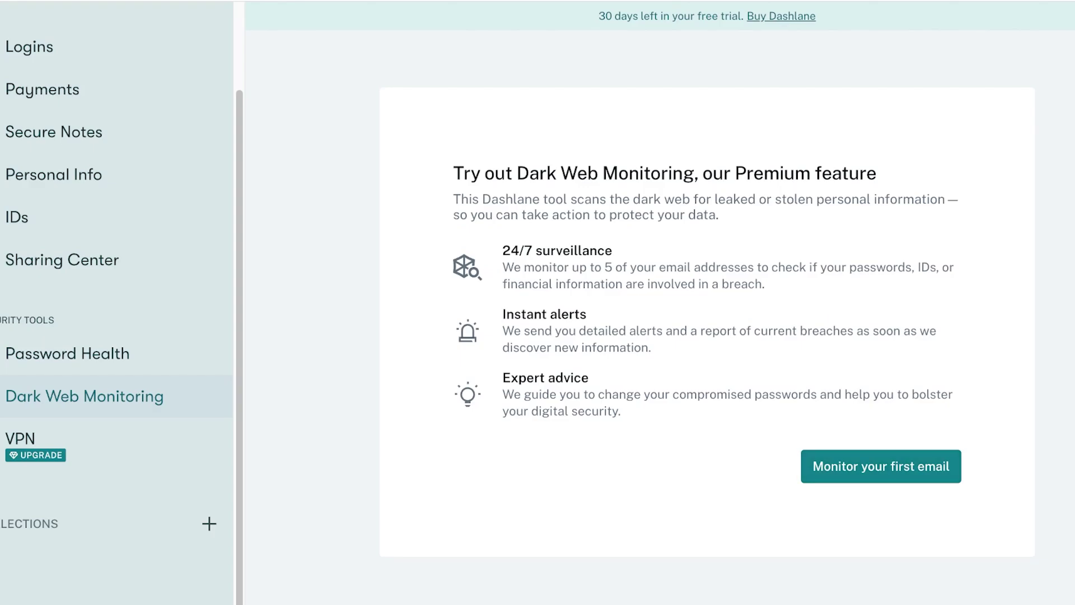
scroll(117, 302, up, 3)
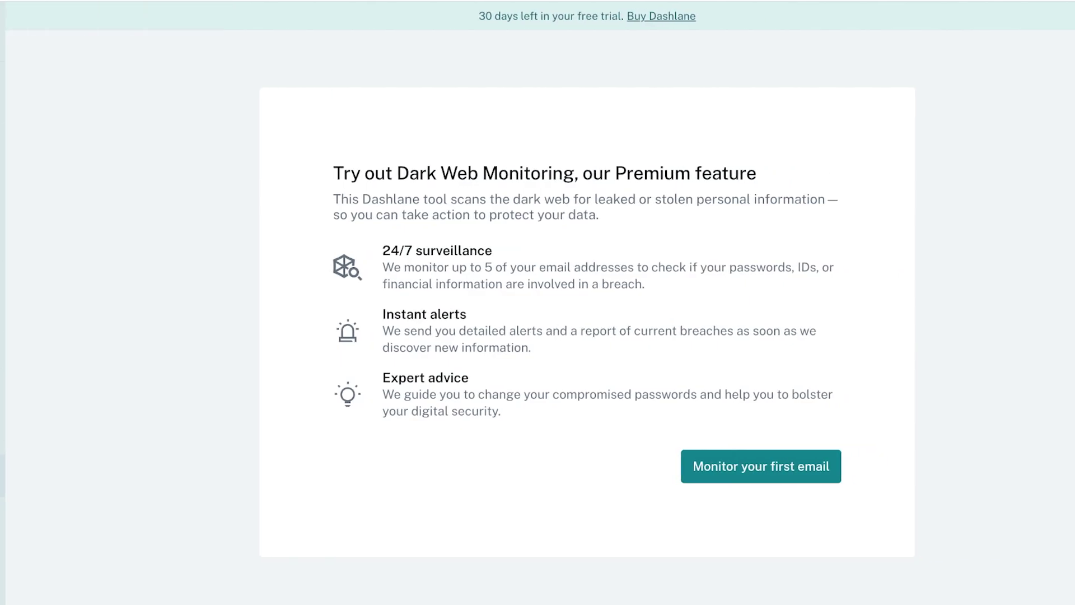